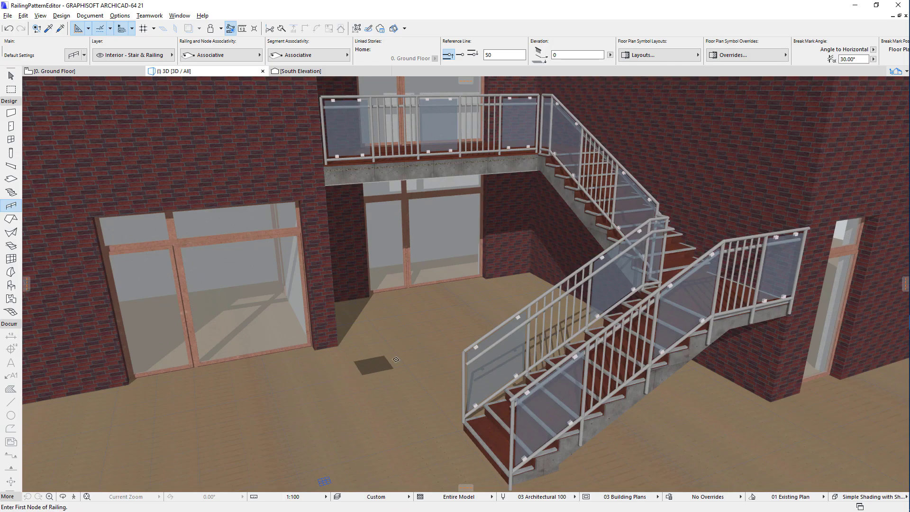
# Select the left stair railing and bring up its Railing Selection Settings from the Info Box
pyautogui.keyDown('shift'); pyautogui.click(465, 348); pyautogui.keyUp('shift')
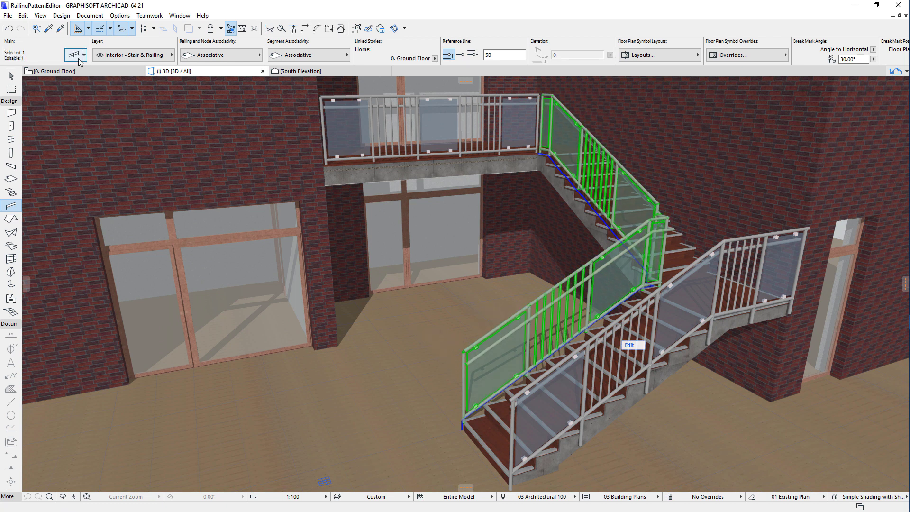
pyautogui.click(73, 55)
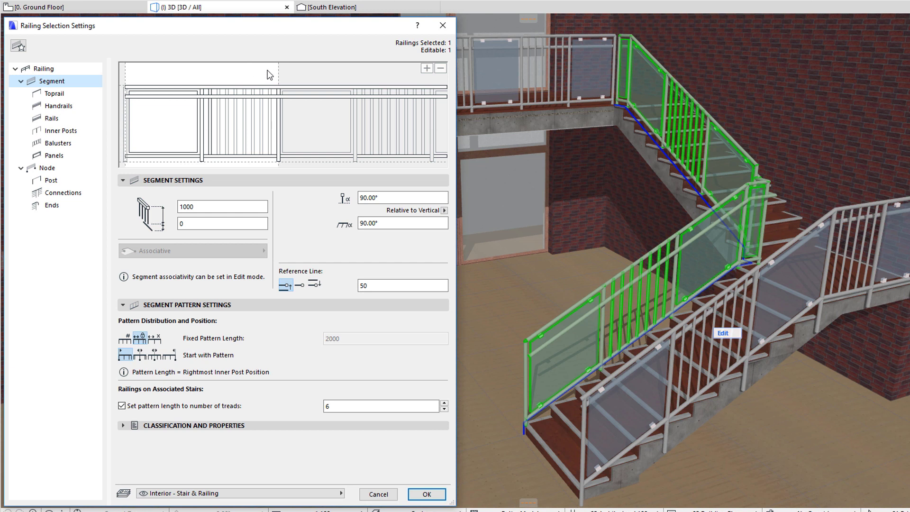
# Review the Toprail, Handrail, Rail, Inner Post, Baluster and Panel settings, then return to Segment settings
pyautogui.click(179, 87)
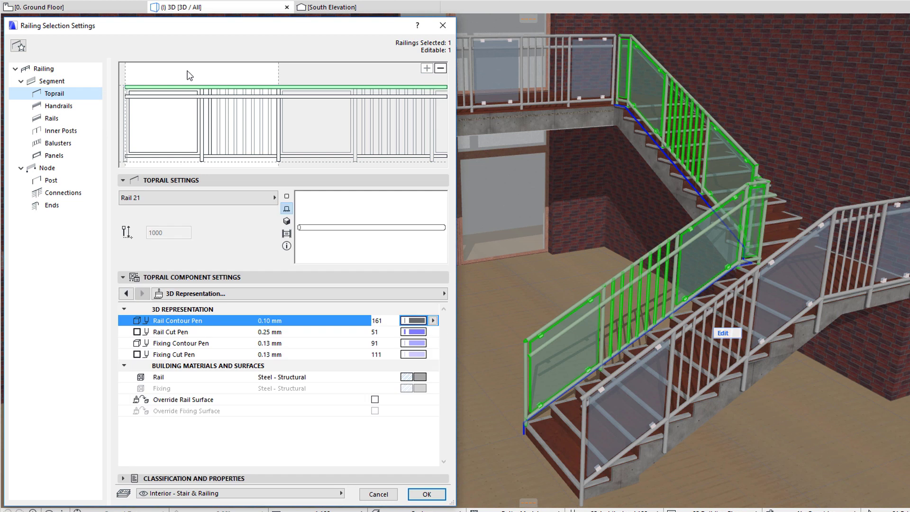
pyautogui.click(182, 97)
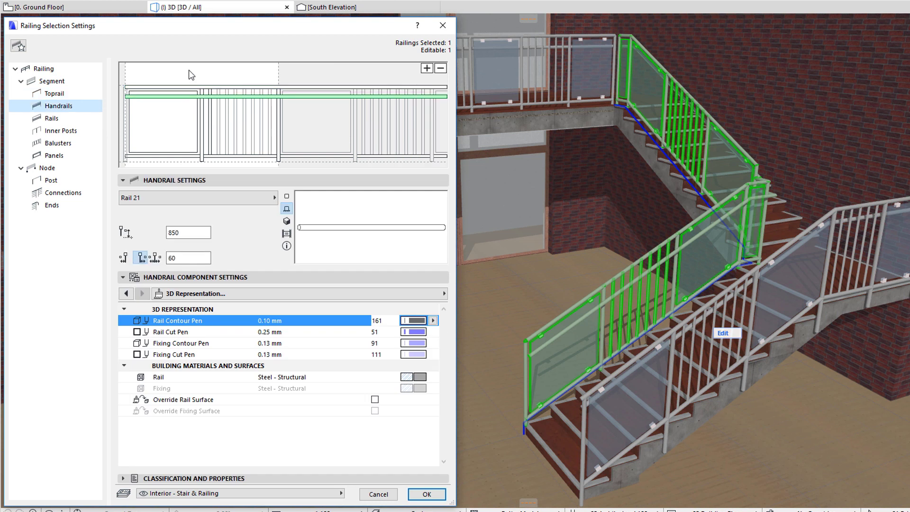
pyautogui.click(181, 153)
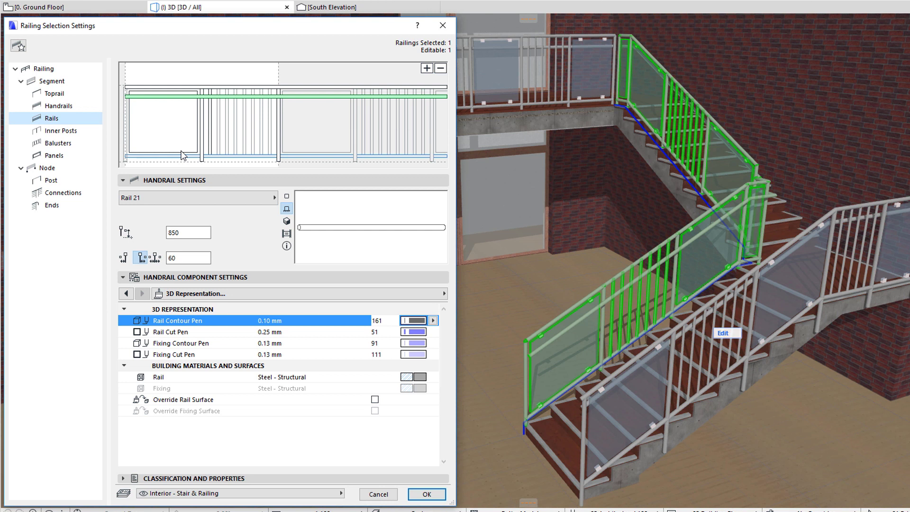
pyautogui.click(203, 109)
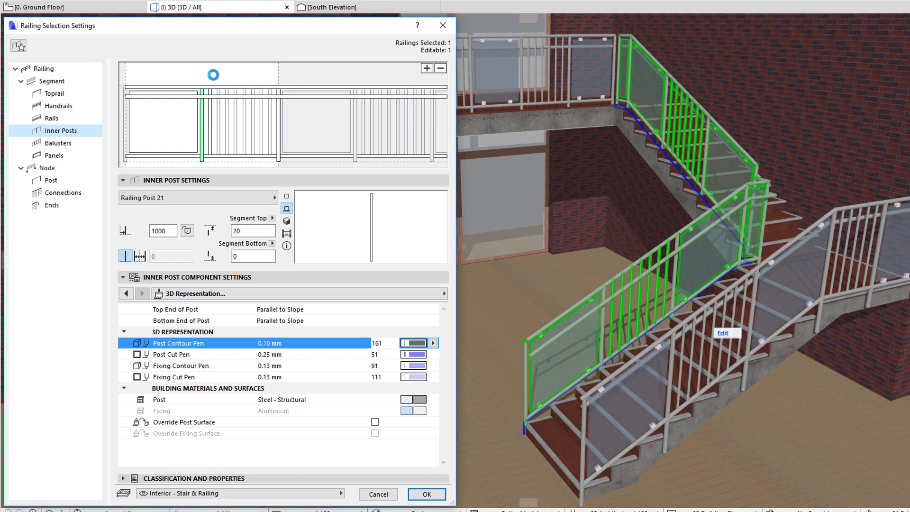
pyautogui.click(219, 110)
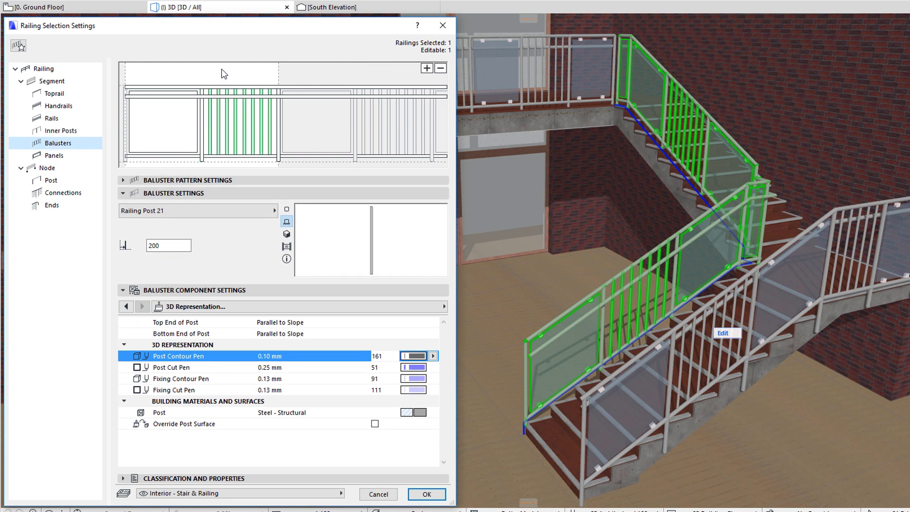
pyautogui.click(192, 107)
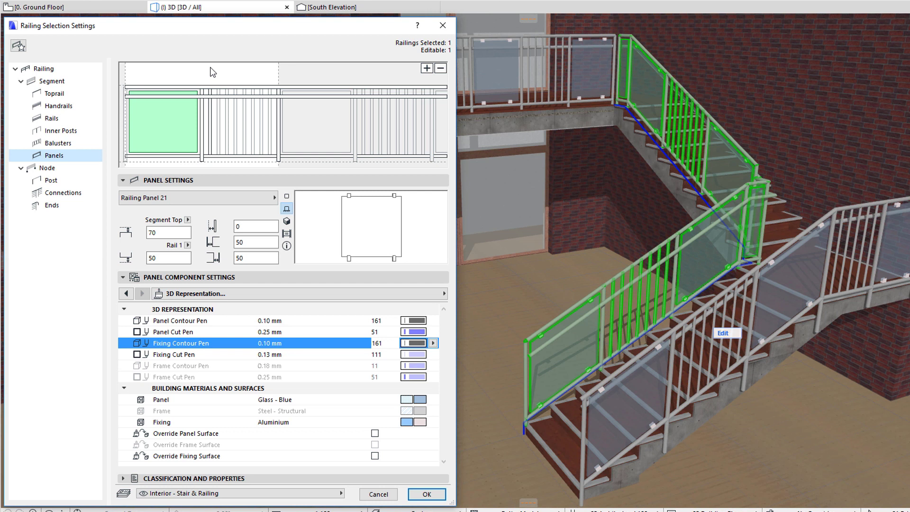
pyautogui.click(212, 72)
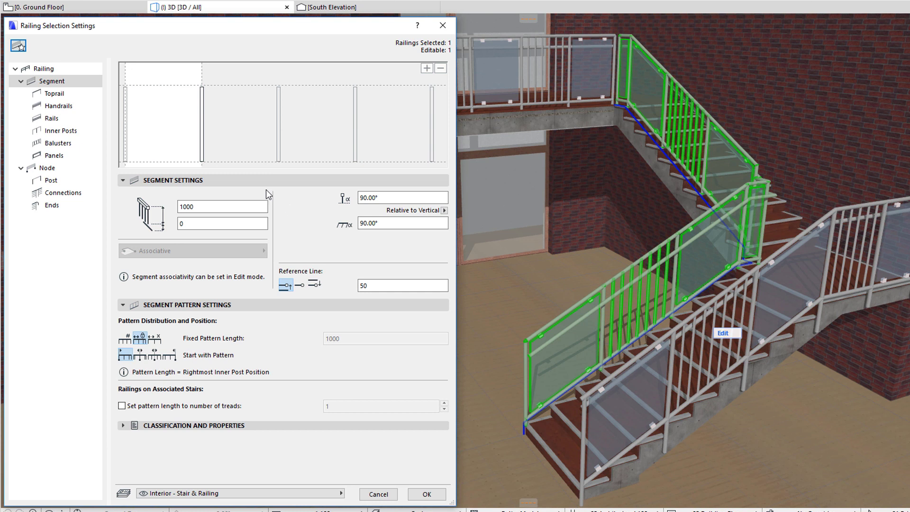
# Add a toprail, then place a handrail in the pattern at 900 height
pyautogui.click(56, 94)
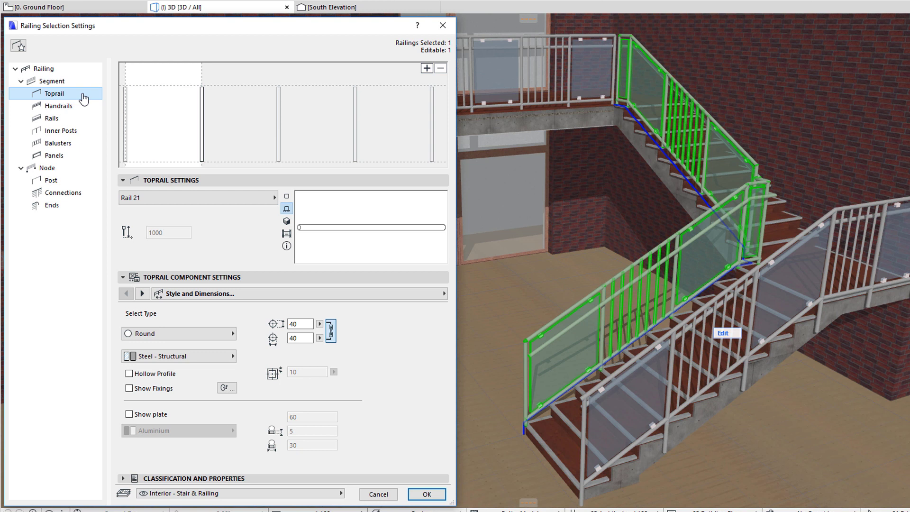
pyautogui.click(427, 69)
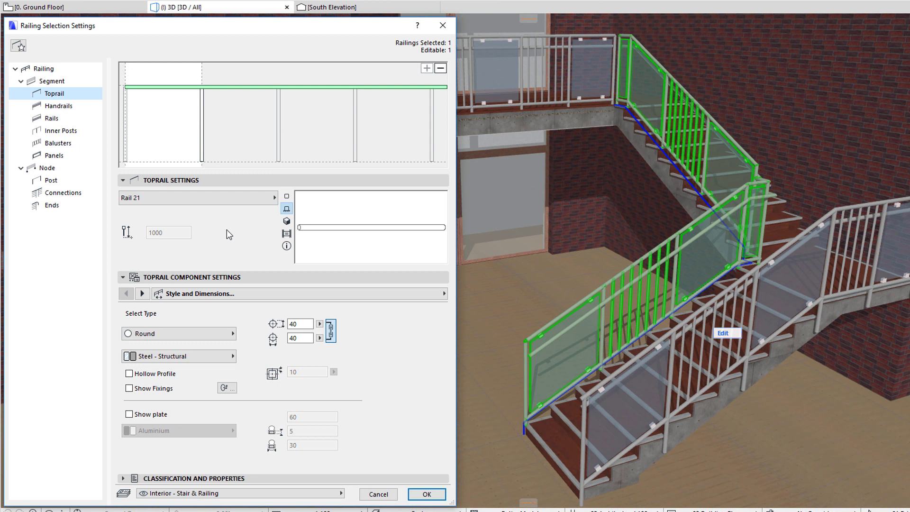
pyautogui.click(74, 109)
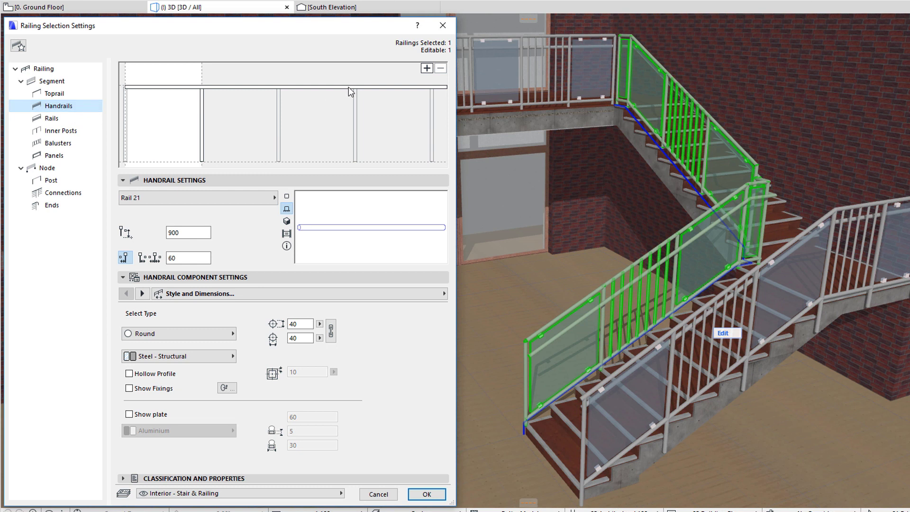
pyautogui.click(427, 69)
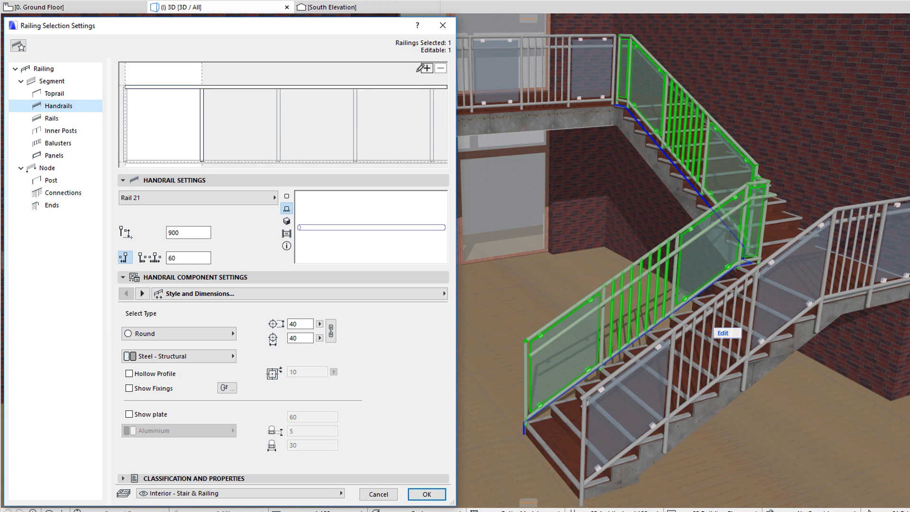
pyautogui.click(183, 101)
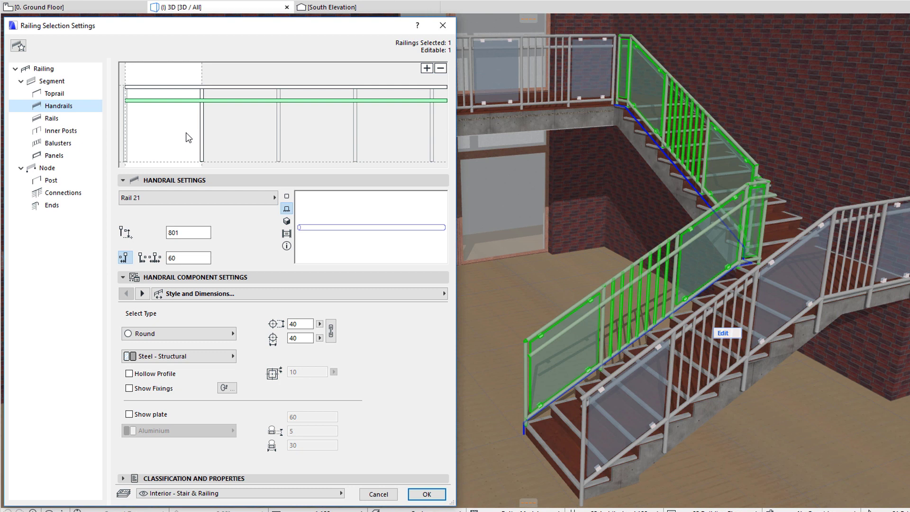
pyautogui.click(186, 231)
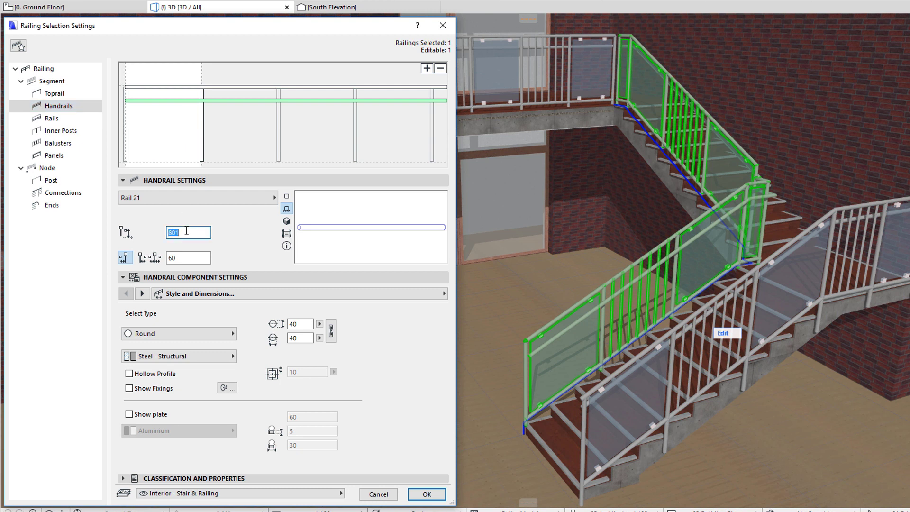
pyautogui.write('900')
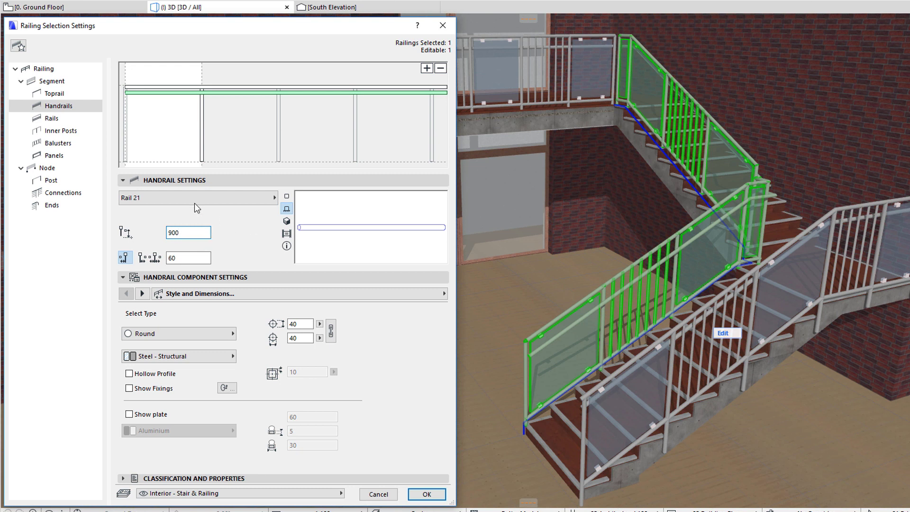
# Add an intermediate rail low in the pattern at height 100
pyautogui.click(74, 119)
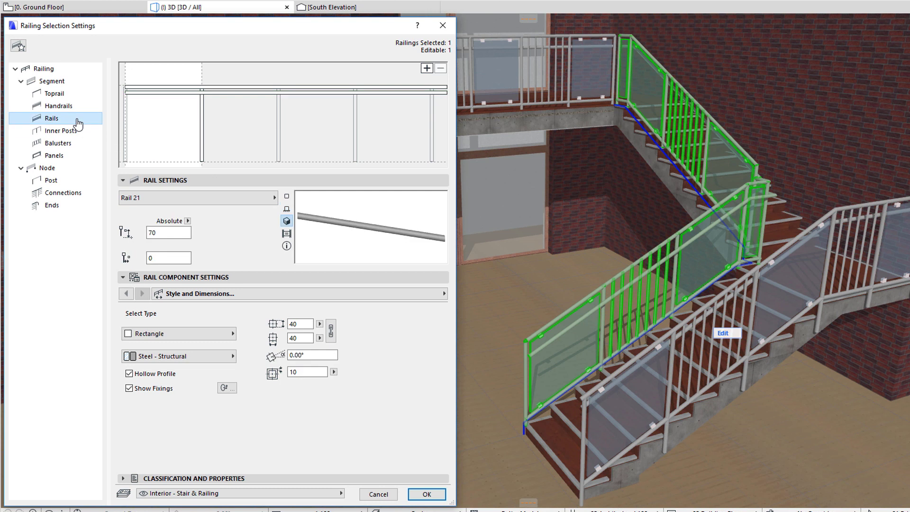
pyautogui.click(426, 69)
pyautogui.moveTo(190, 162); pyautogui.dragTo(180, 155)
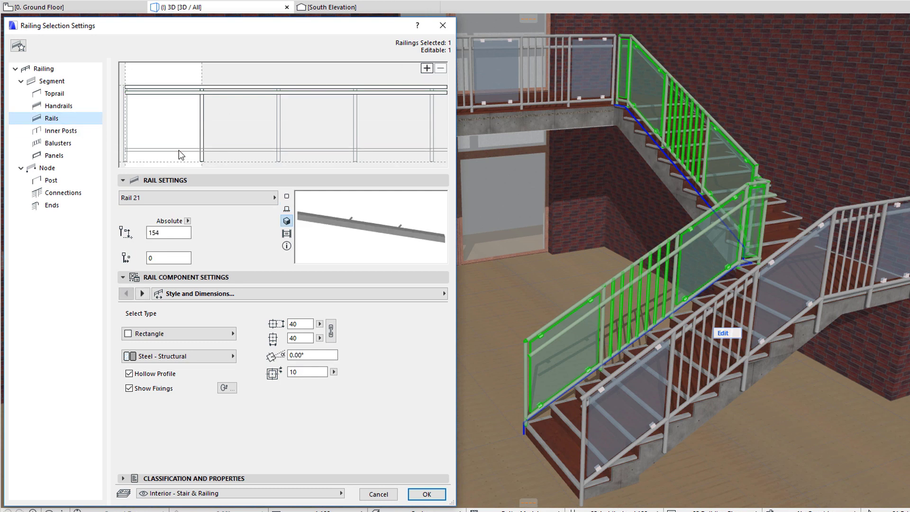
pyautogui.doubleClick(178, 233)
pyautogui.write('1')
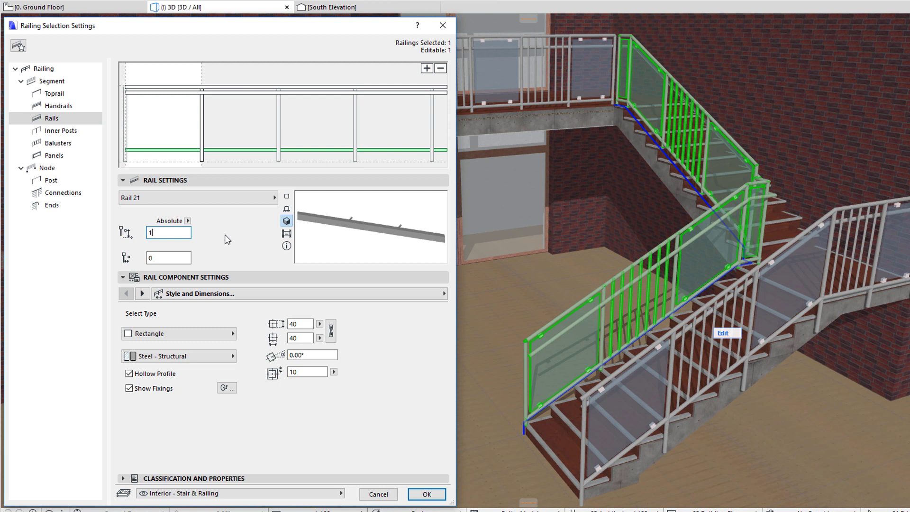
pyautogui.write('00')
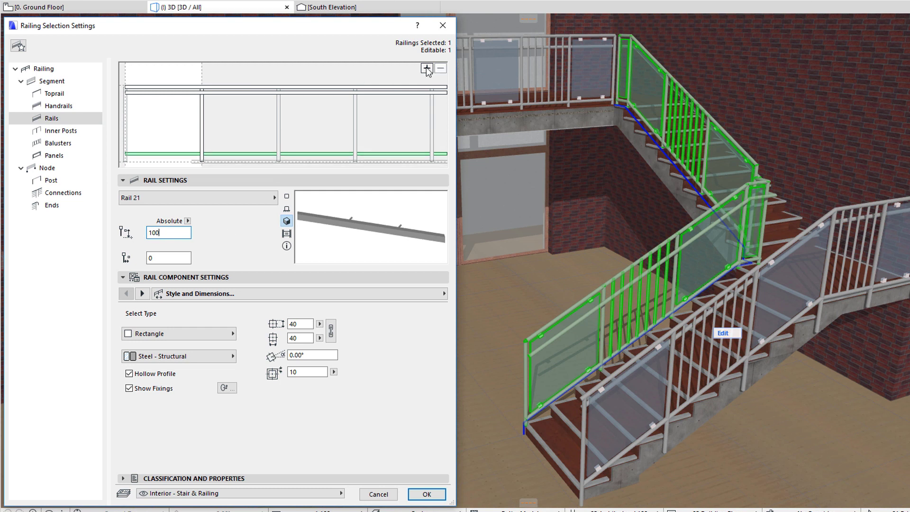
# Place a second intermediate rail near mid-height at height 500
pyautogui.moveTo(199, 154); pyautogui.dragTo(183, 124)
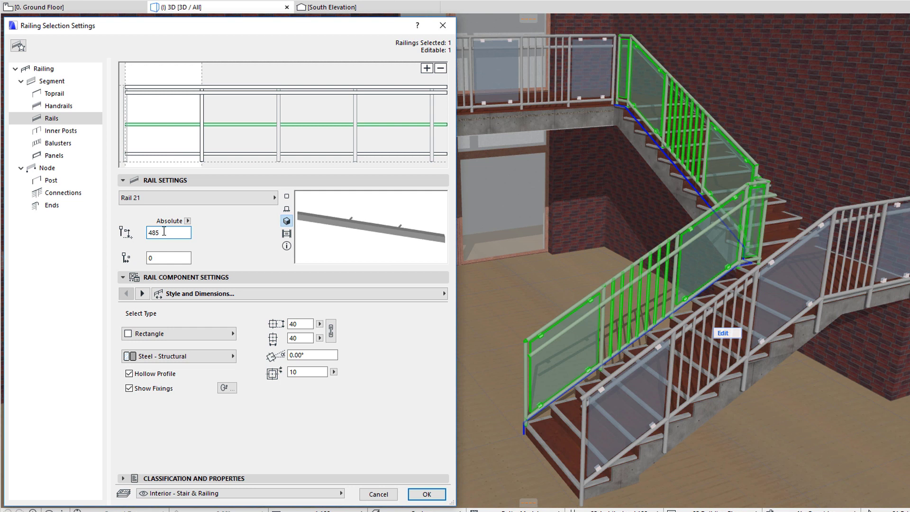
pyautogui.doubleClick(170, 232)
pyautogui.write('500')
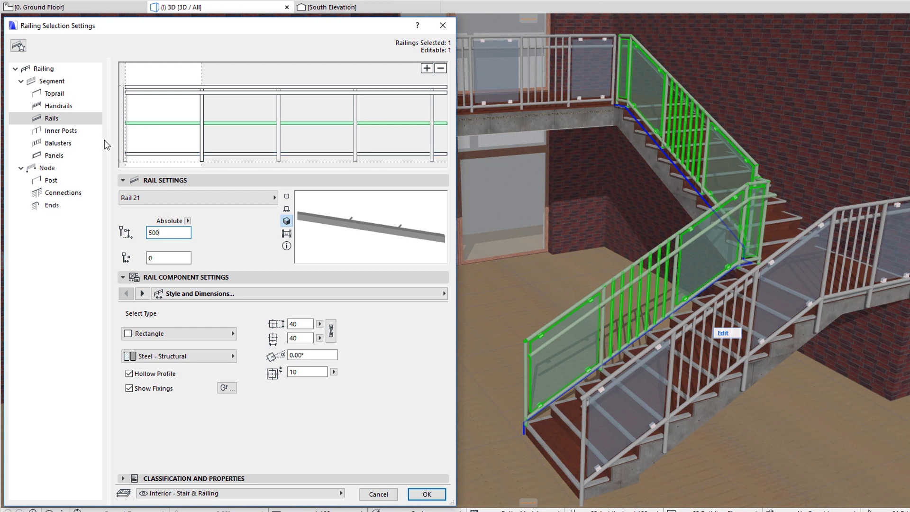
pyautogui.click(75, 135)
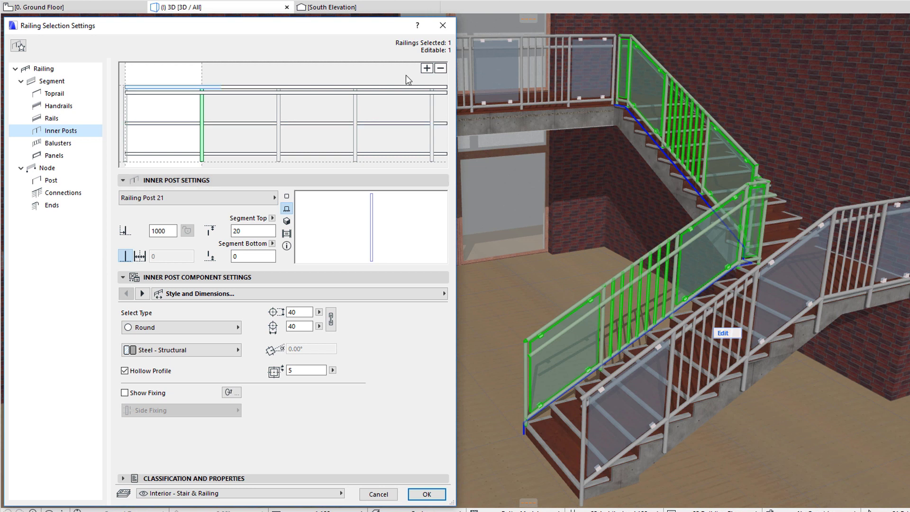
# Place a new inner post 1000 from the previous one, giving a 2000 pattern length
pyautogui.click(427, 69)
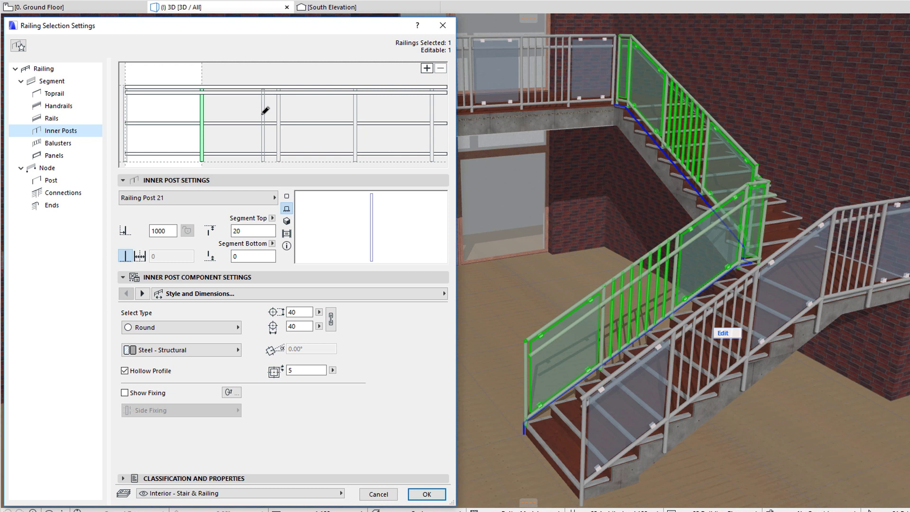
pyautogui.click(266, 111)
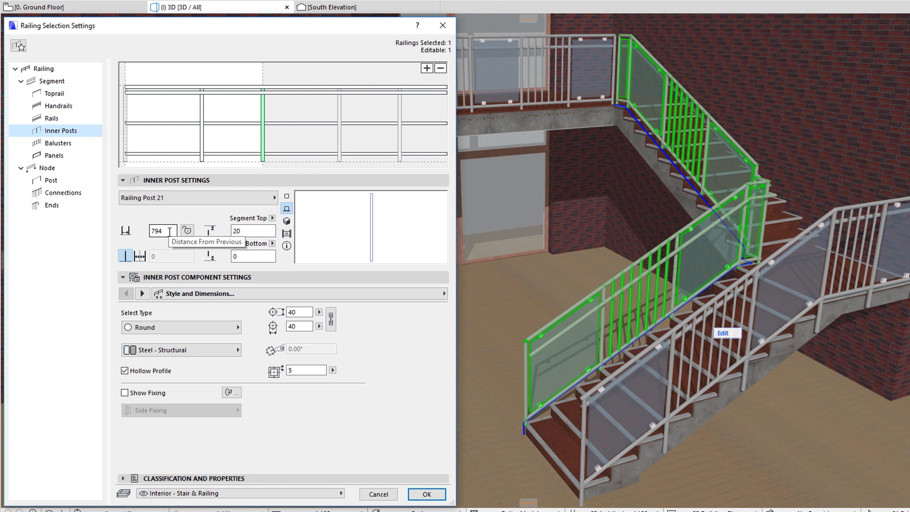
pyautogui.doubleClick(169, 231)
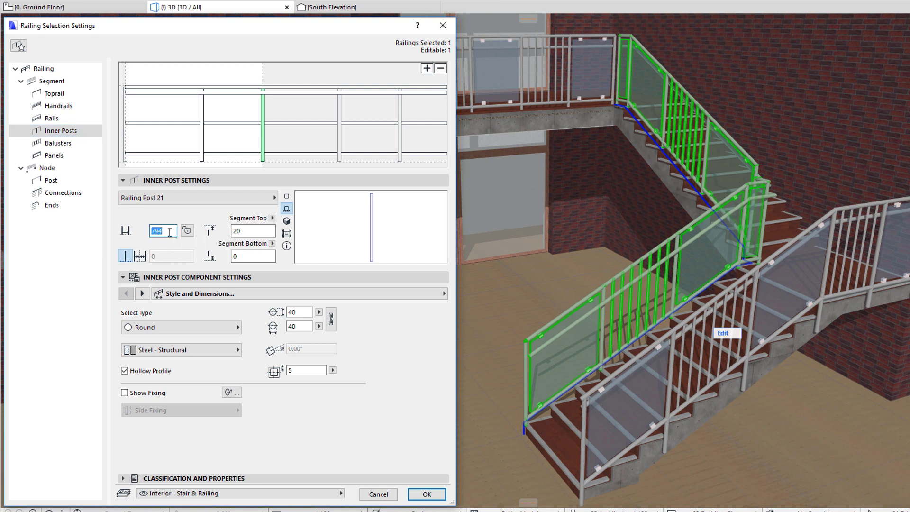
pyautogui.write('1000')
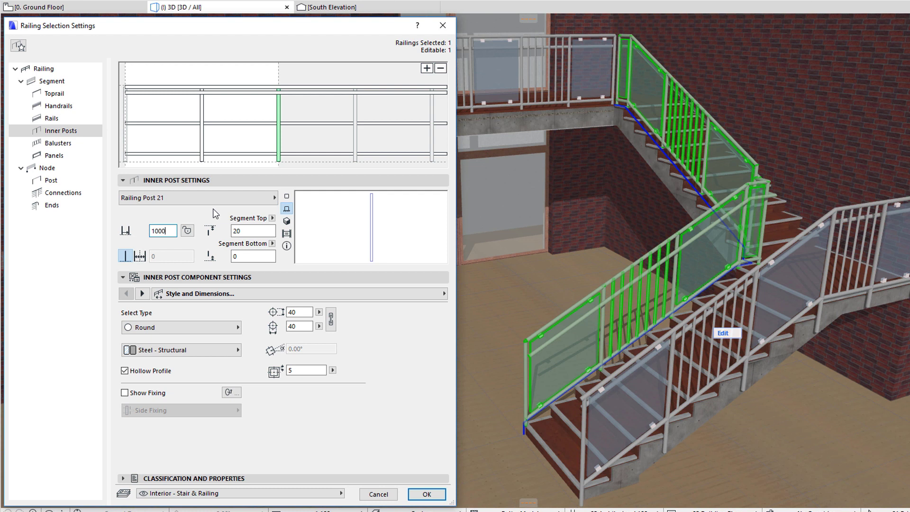
pyautogui.click(264, 72)
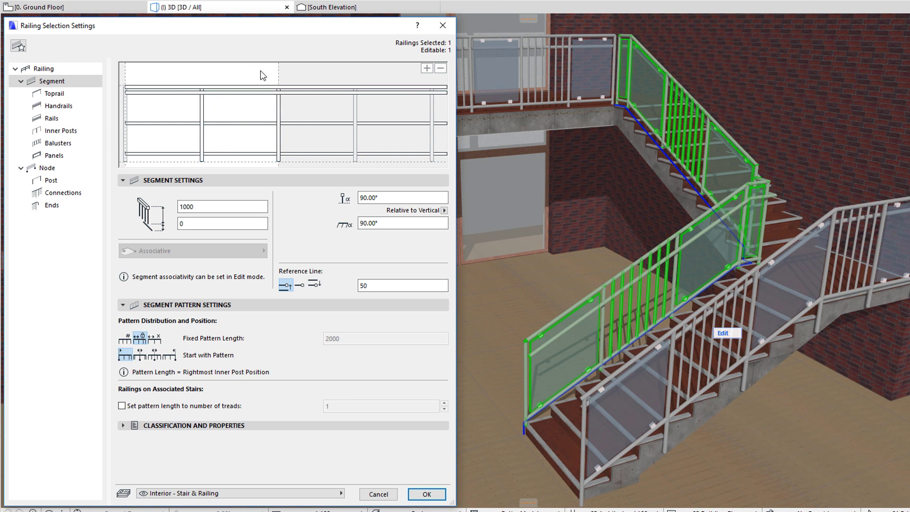
pyautogui.click(279, 111)
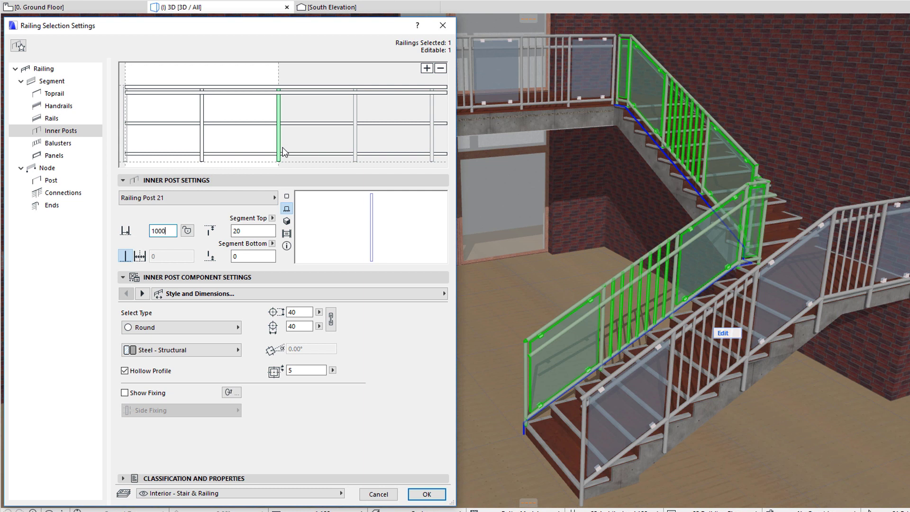
pyautogui.click(267, 72)
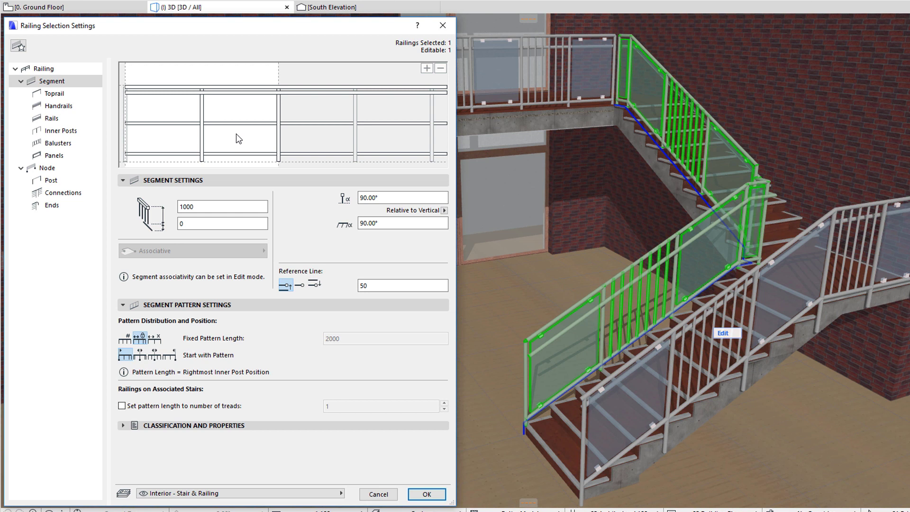
# Fill the first bay and the second bay's upper half with balusters
pyautogui.click(81, 149)
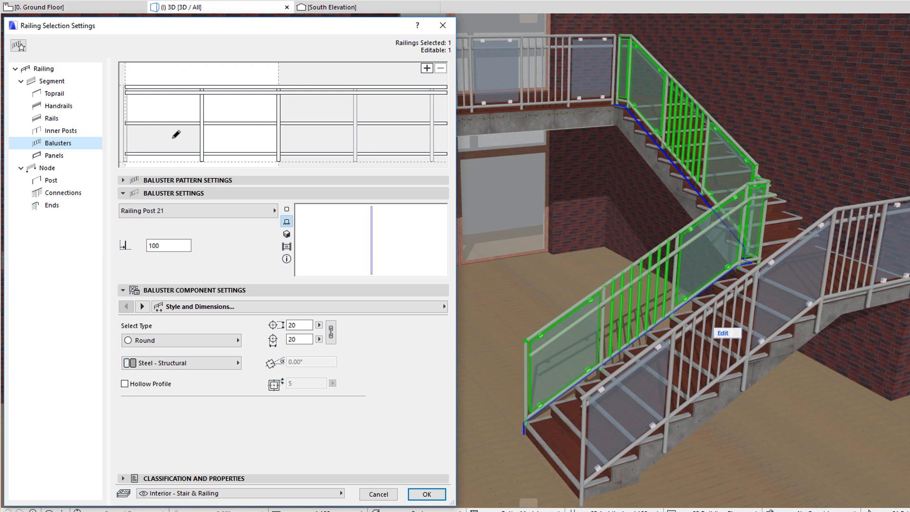
pyautogui.click(176, 135)
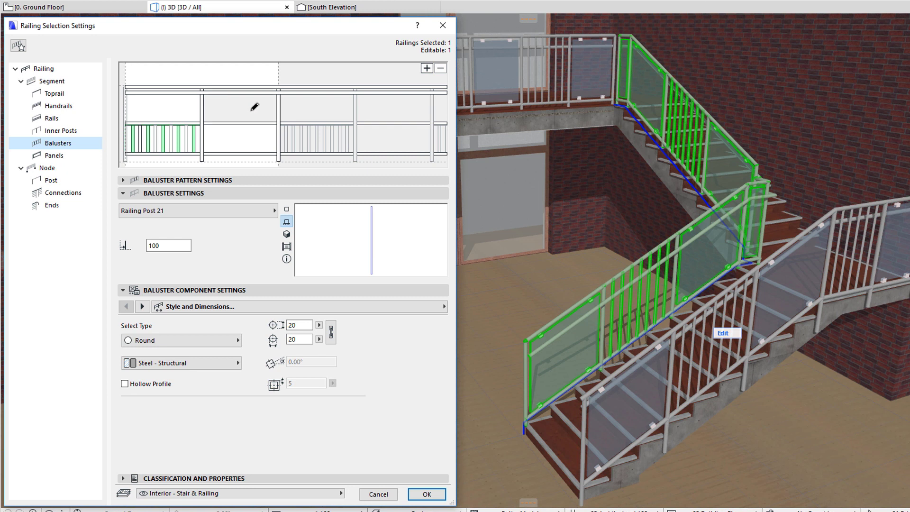
pyautogui.click(254, 107)
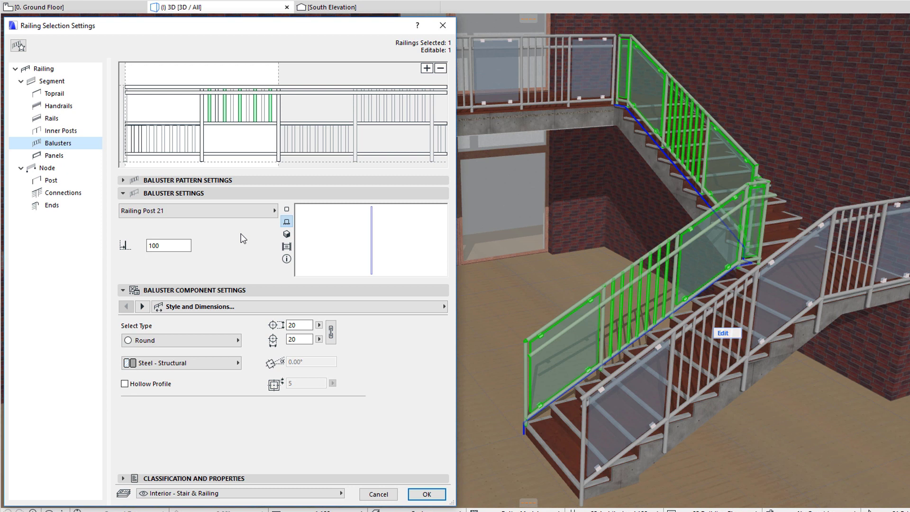
# Place glass panels in the first bay's upper half and the second bay's lower half
pyautogui.click(78, 155)
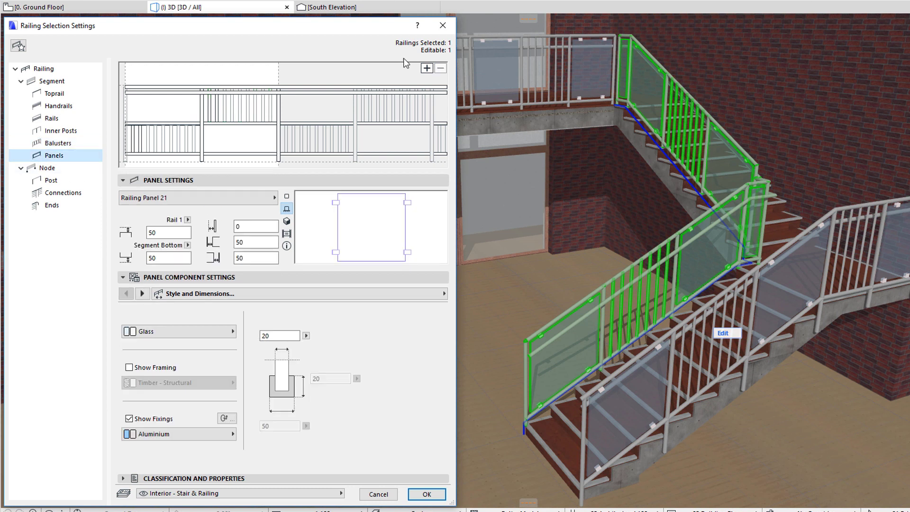
pyautogui.click(173, 112)
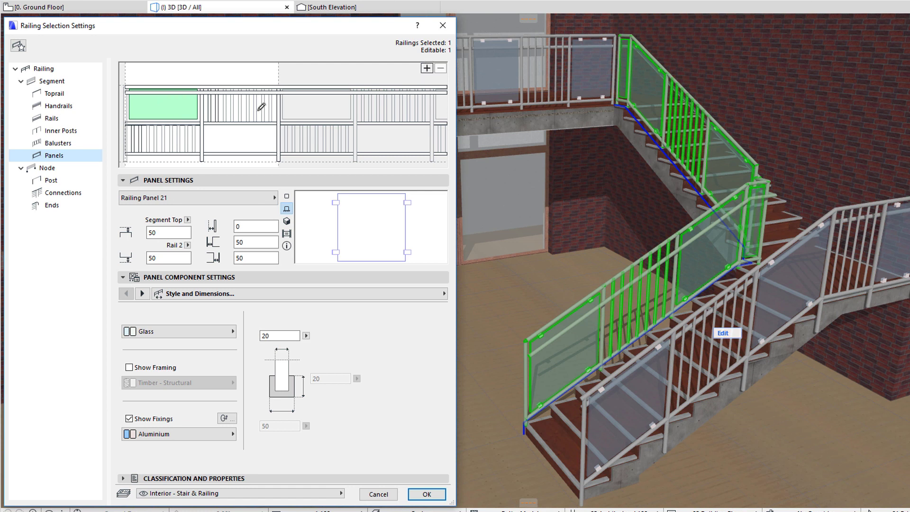
pyautogui.click(249, 143)
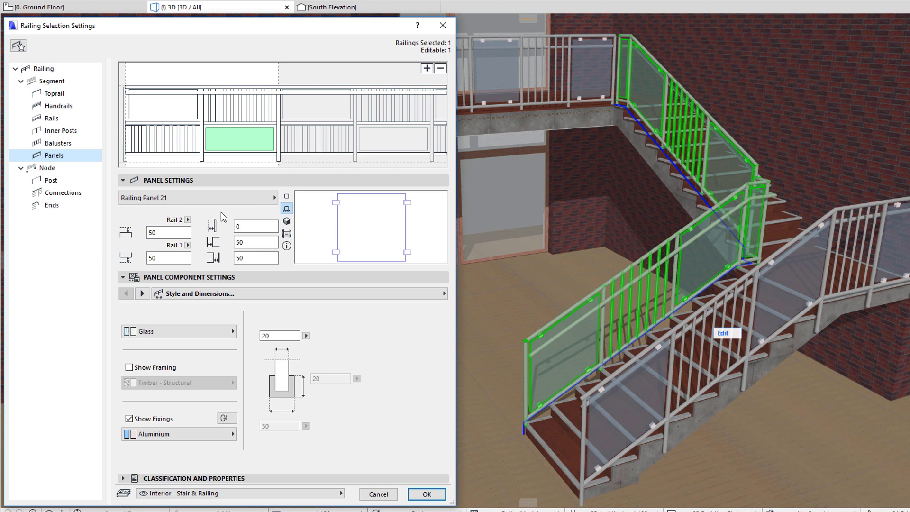
pyautogui.click(251, 70)
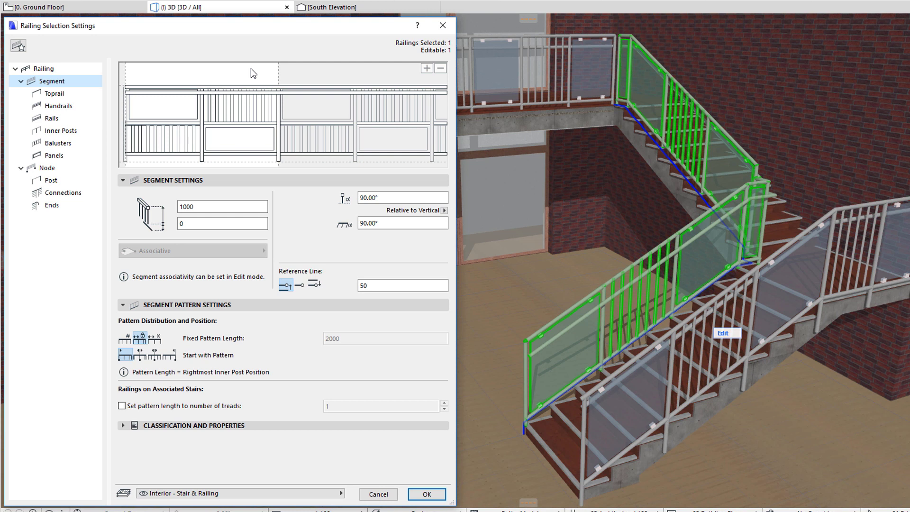
# Remove the 500-height middle rail and one inner post from the pattern
pyautogui.click(196, 125)
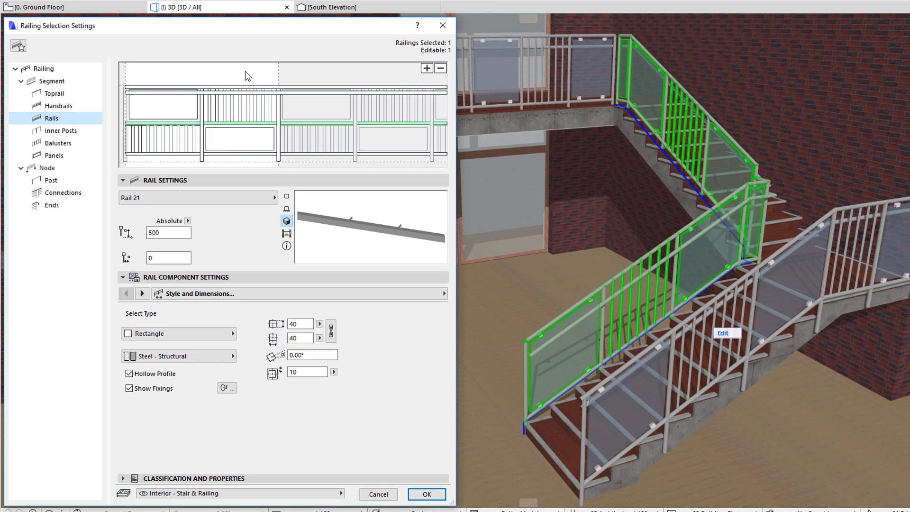
pyautogui.click(440, 70)
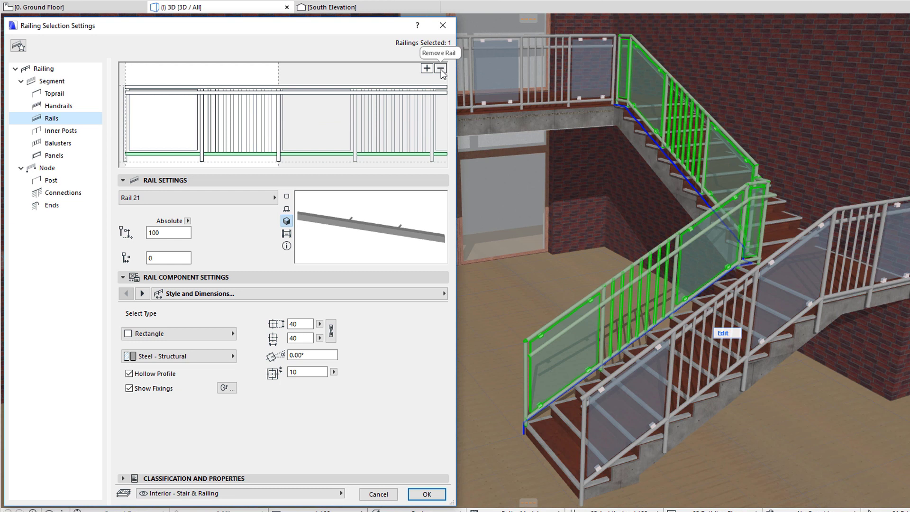
pyautogui.click(278, 106)
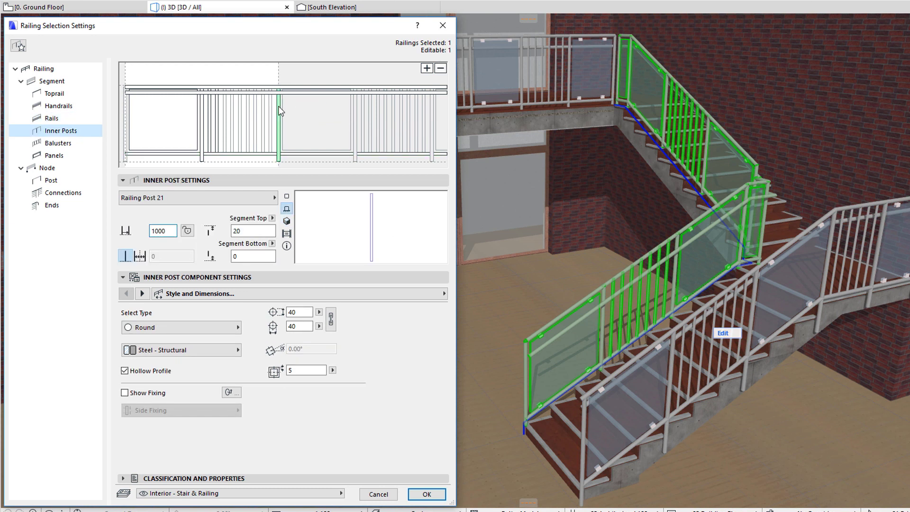
pyautogui.click(441, 70)
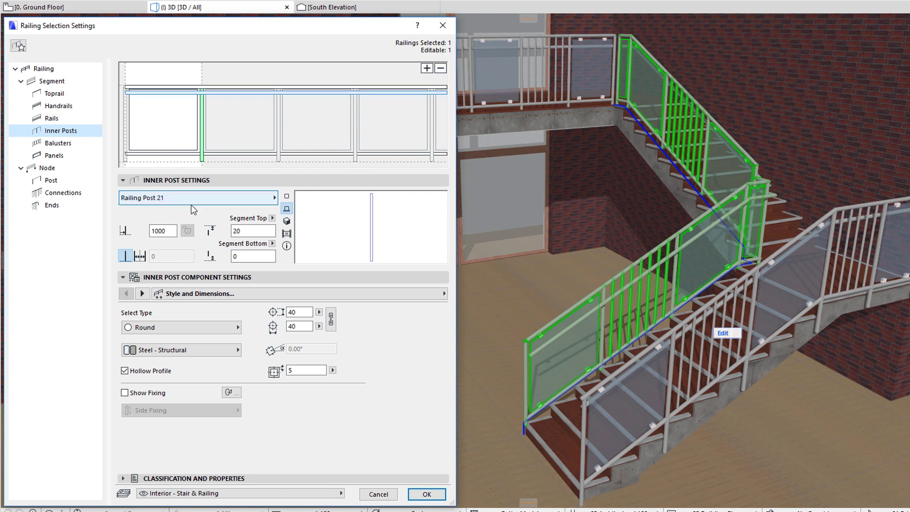
pyautogui.doubleClick(172, 231)
# Set the inner post height to 1350, apply it, and reopen the railing's Segment settings
pyautogui.write('1350')
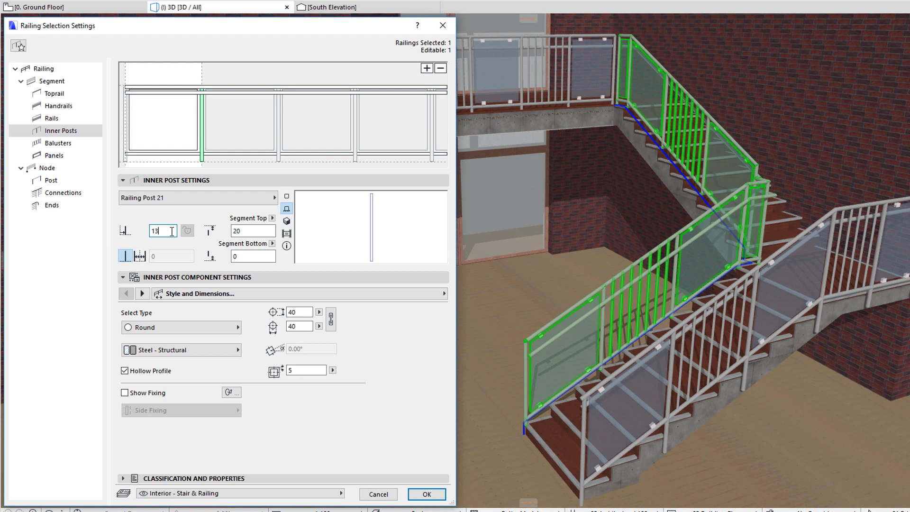
pyautogui.click(432, 494)
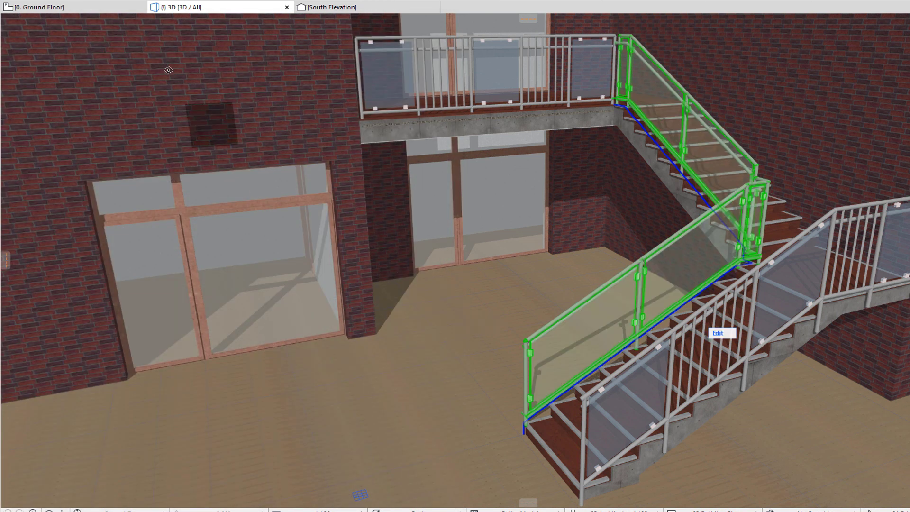
pyautogui.hotkey('ctrl', 't')
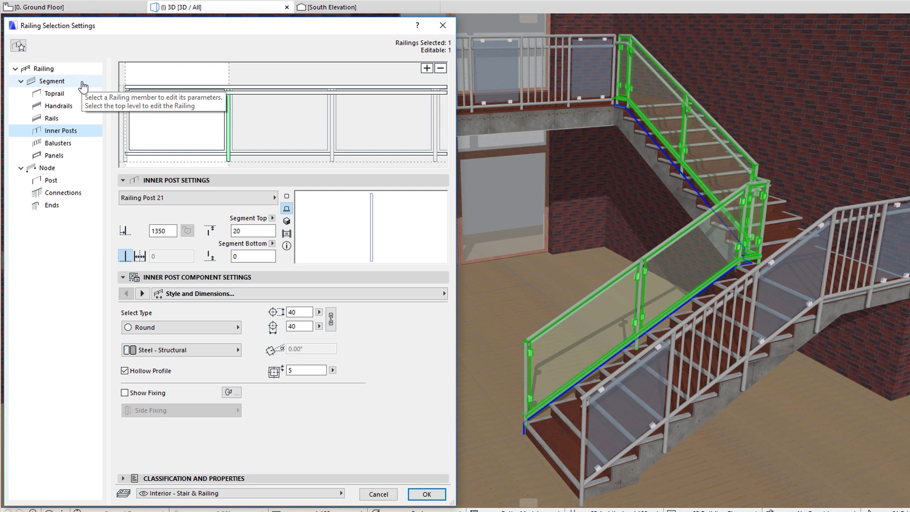
pyautogui.click(52, 81)
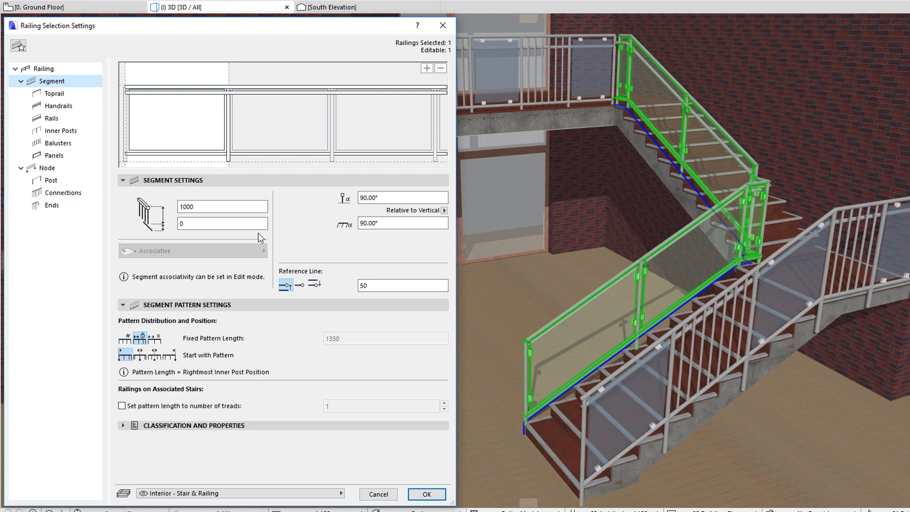
# Give the railing segment a -100 base offset and 1200 height, and apply it
pyautogui.click(229, 223)
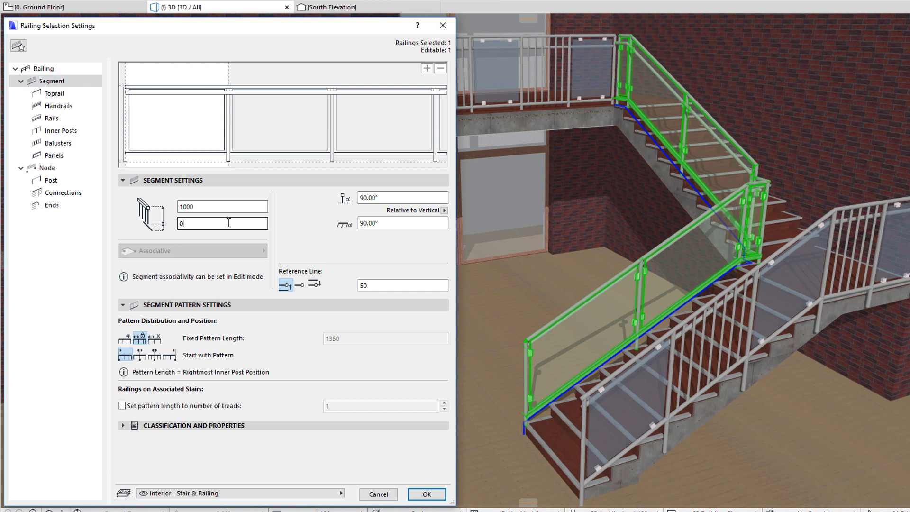
pyautogui.write('-100')
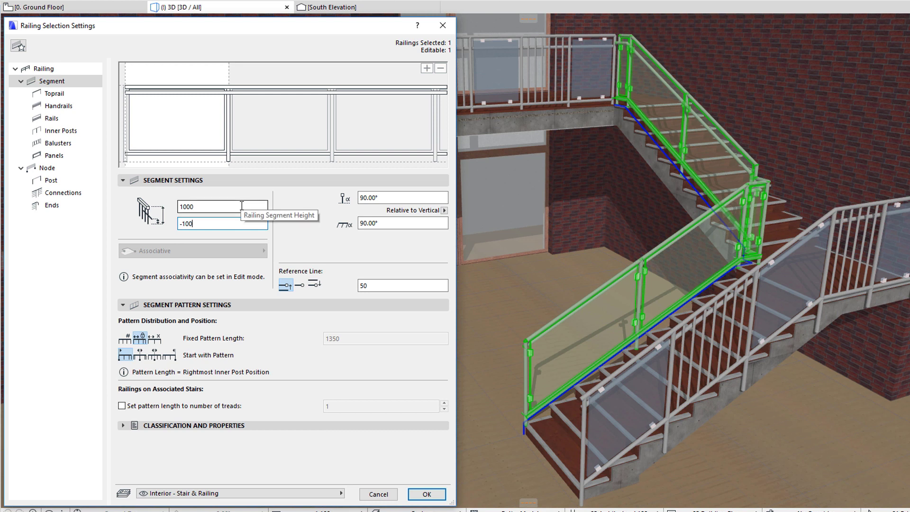
pyautogui.doubleClick(242, 206)
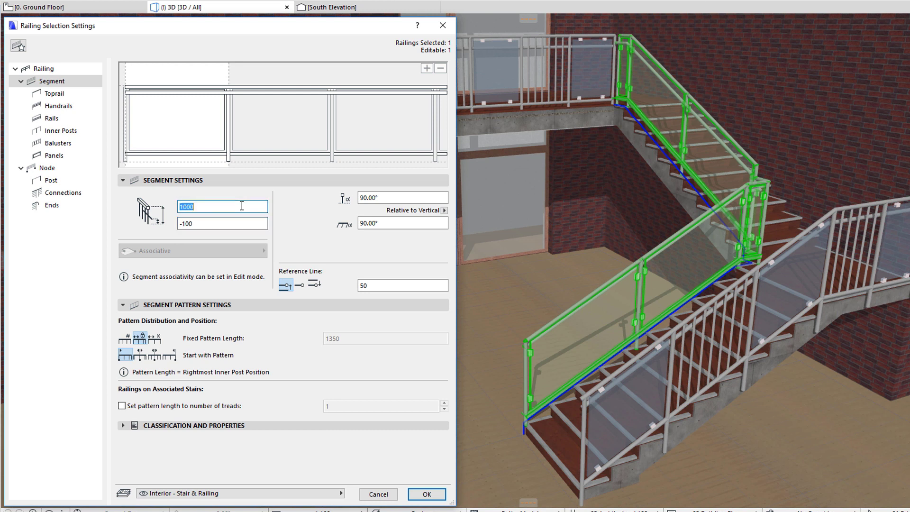
pyautogui.write('1200')
pyautogui.click(427, 495)
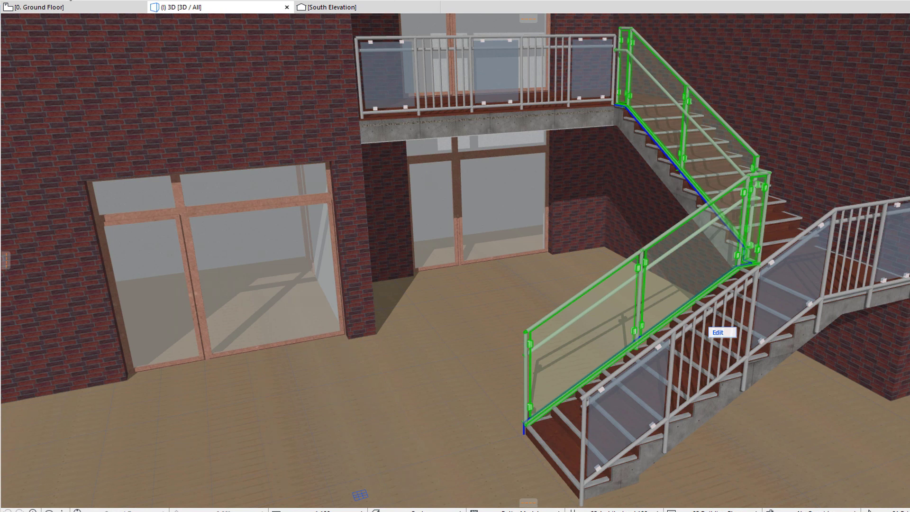
# Slant the railing segment to 75°, view the result, then undo it
pyautogui.hotkey('ctrl', 't')
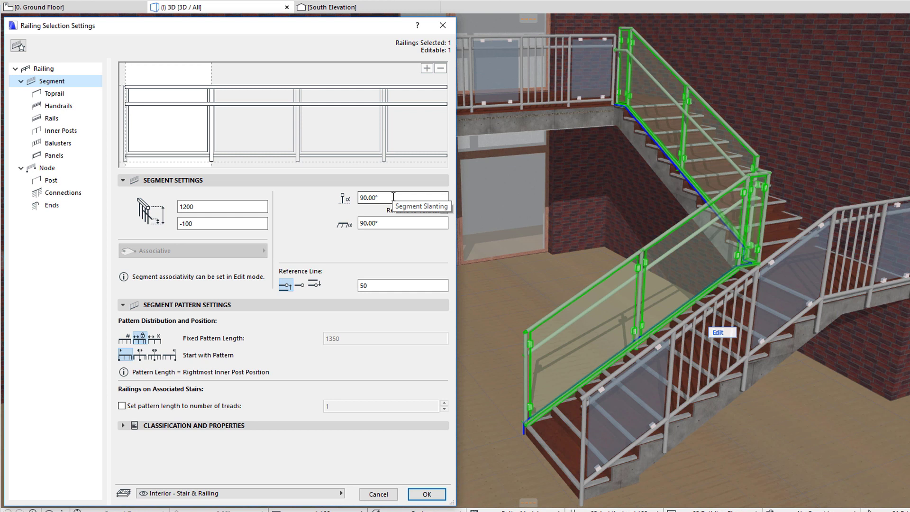
pyautogui.moveTo(393, 196); pyautogui.dragTo(359, 197)
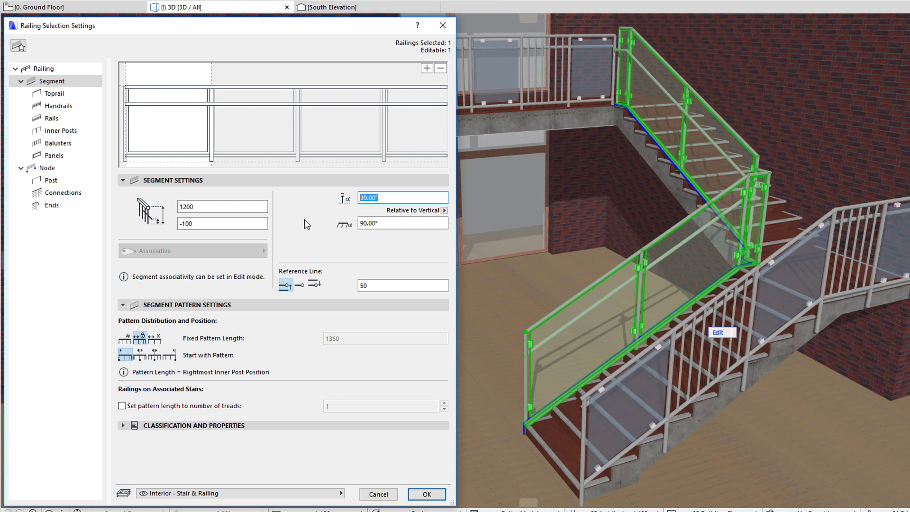
pyautogui.write('75')
pyautogui.click(439, 498)
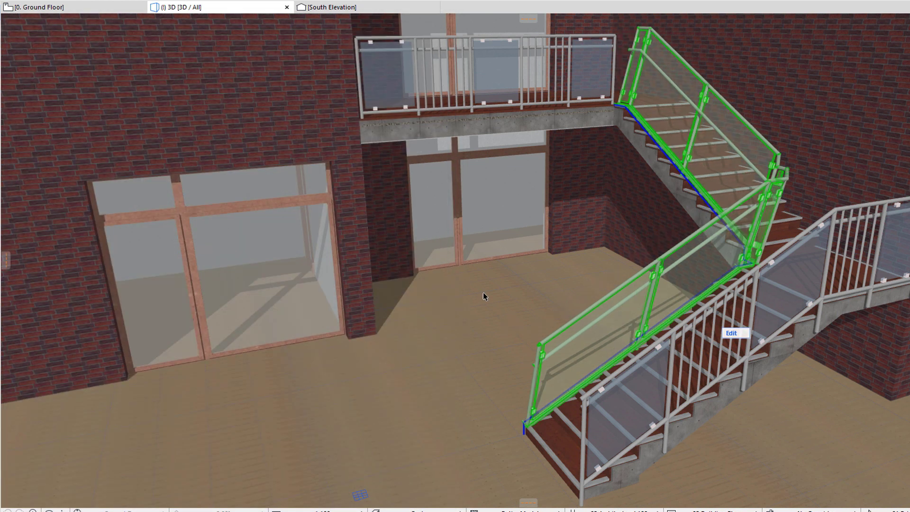
pyautogui.hotkey('ctrl', 'z')
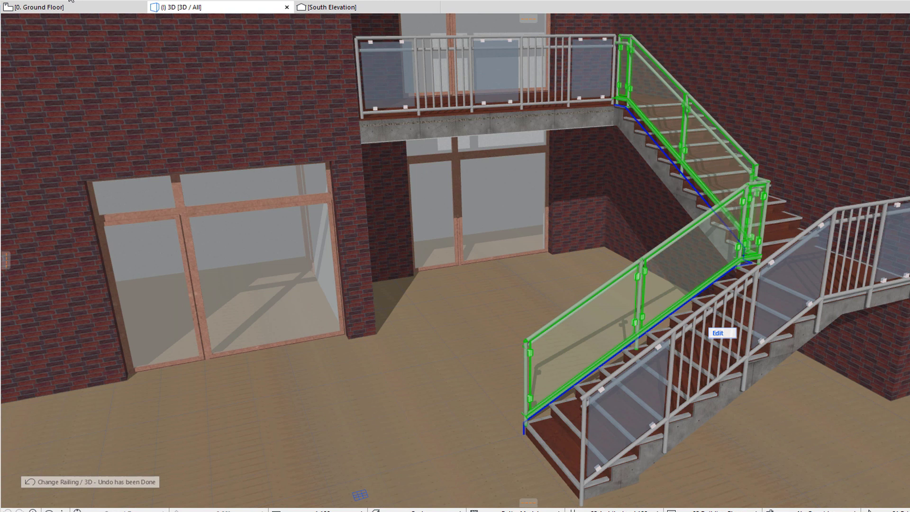
# Skew the stair railing segments to 75° relative to vertical and apply it
pyautogui.hotkey('ctrl', 't')
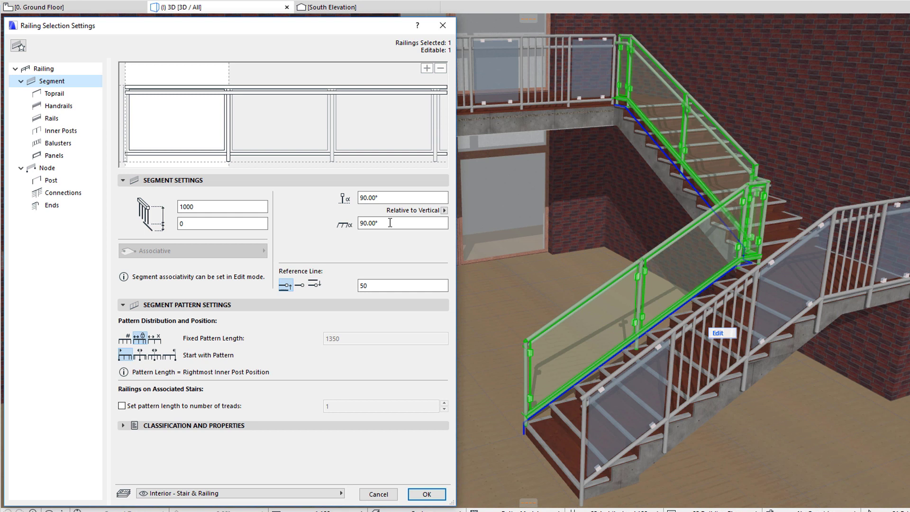
pyautogui.click(443, 210)
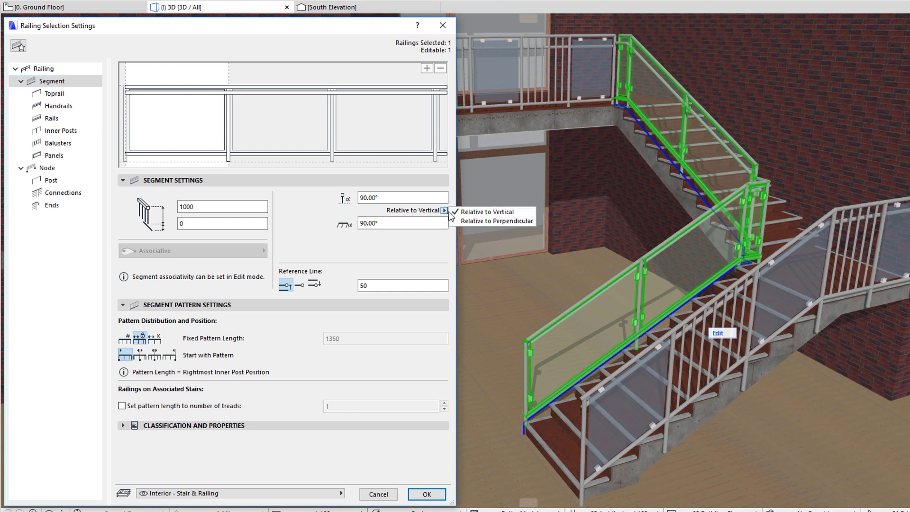
pyautogui.click(521, 216)
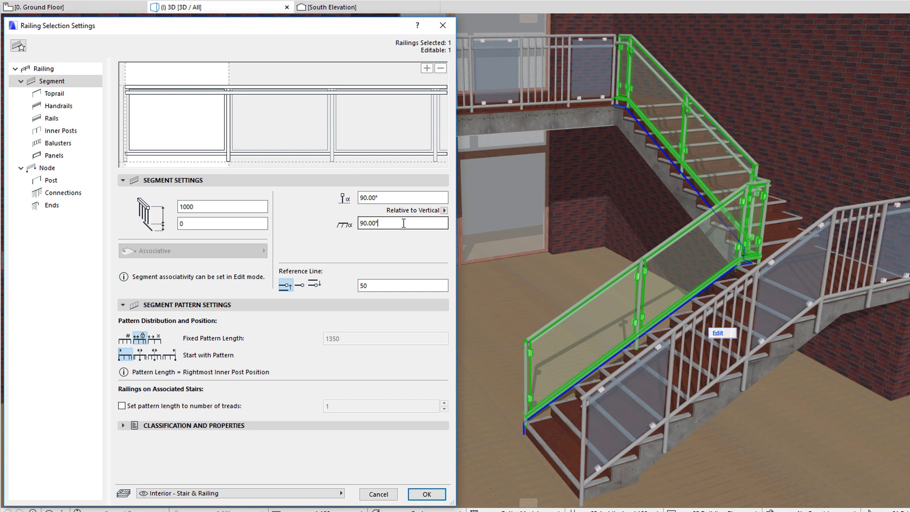
pyautogui.click(351, 222)
pyautogui.write('0')
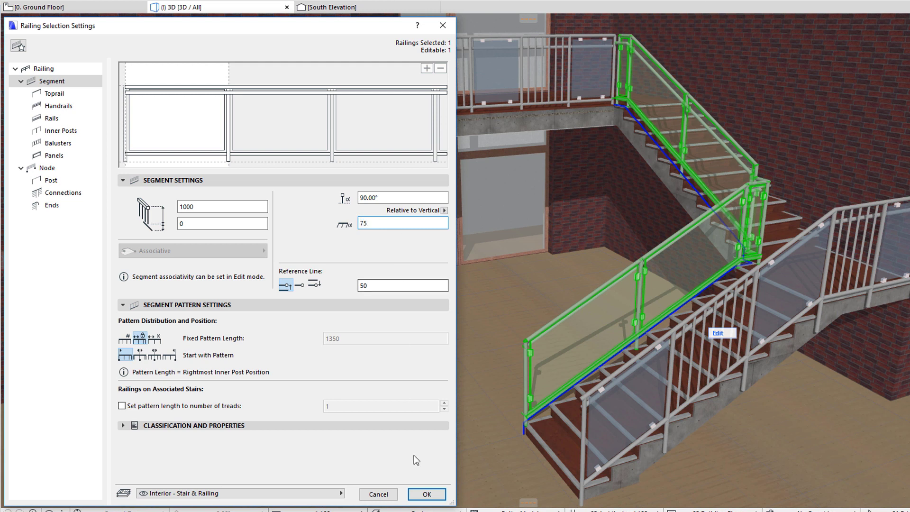
pyautogui.click(426, 494)
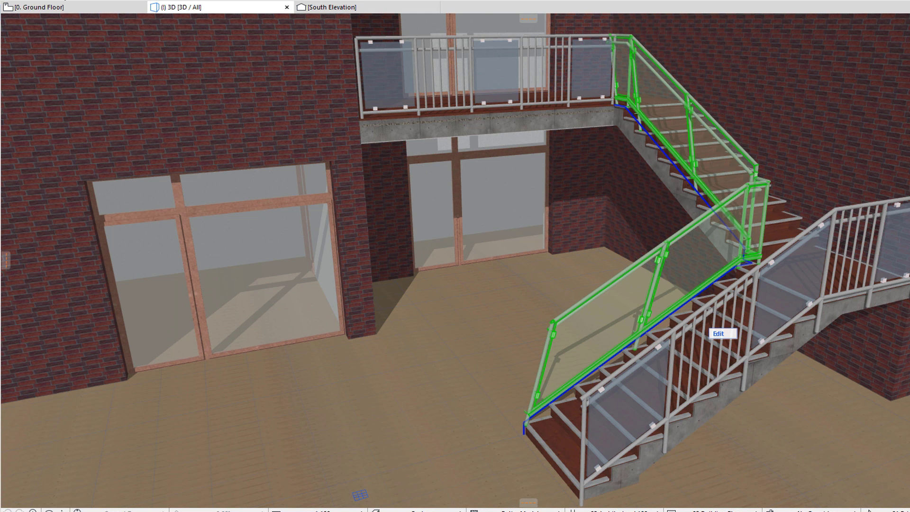
# Apply a 90° segment skew relative to perpendicular to the railing, then undo it
pyautogui.hotkey('ctrl', 't')
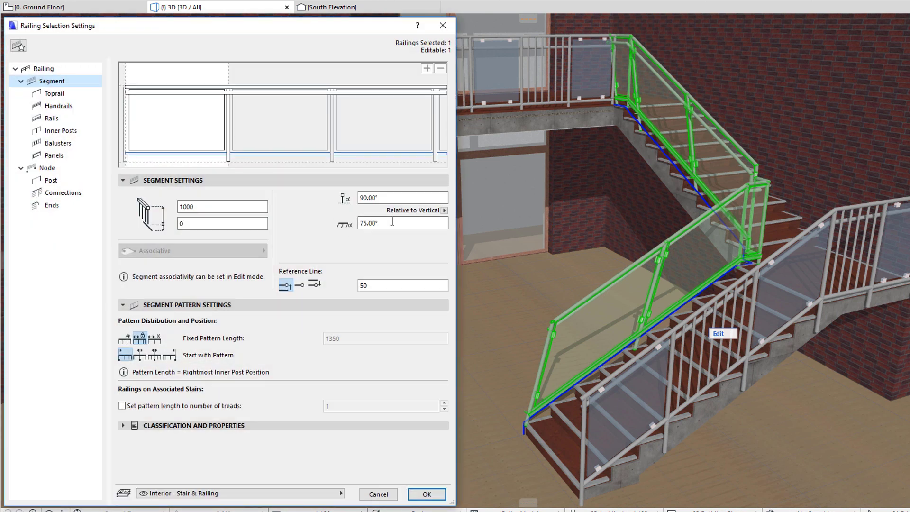
pyautogui.click(391, 222)
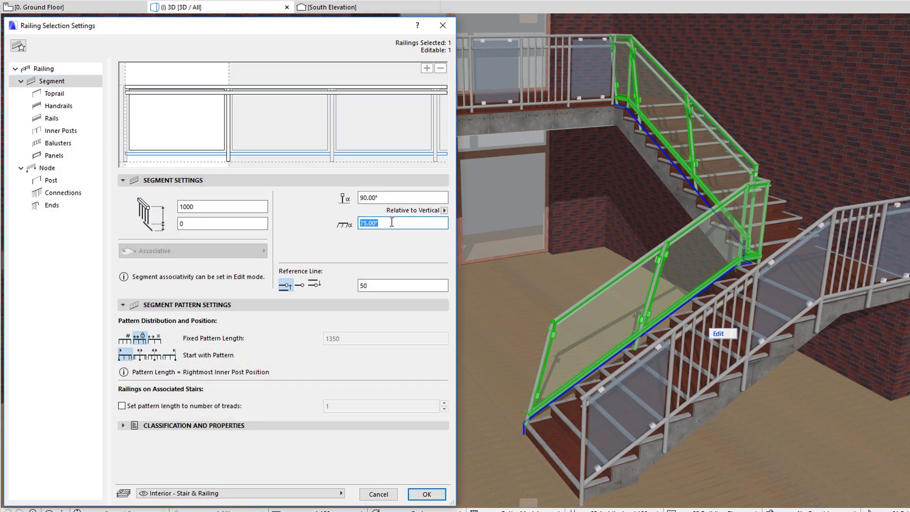
pyautogui.click(444, 210)
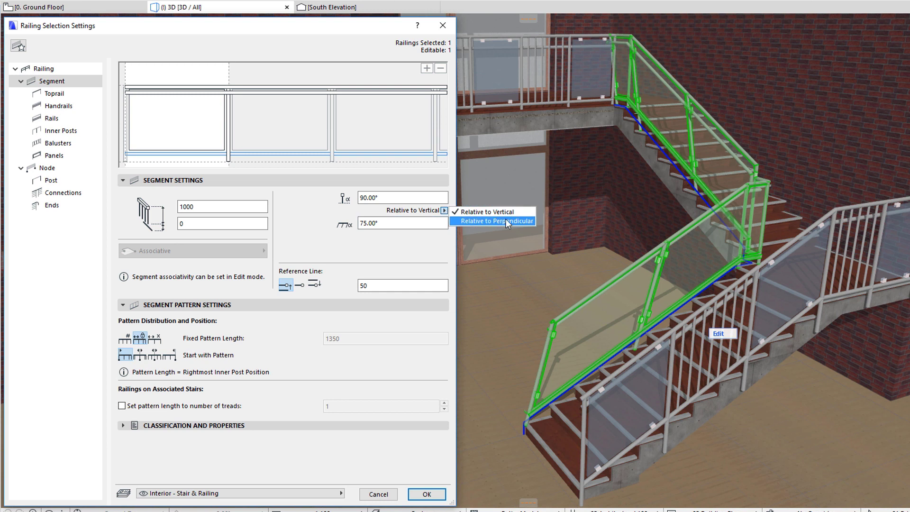
pyautogui.click(525, 221)
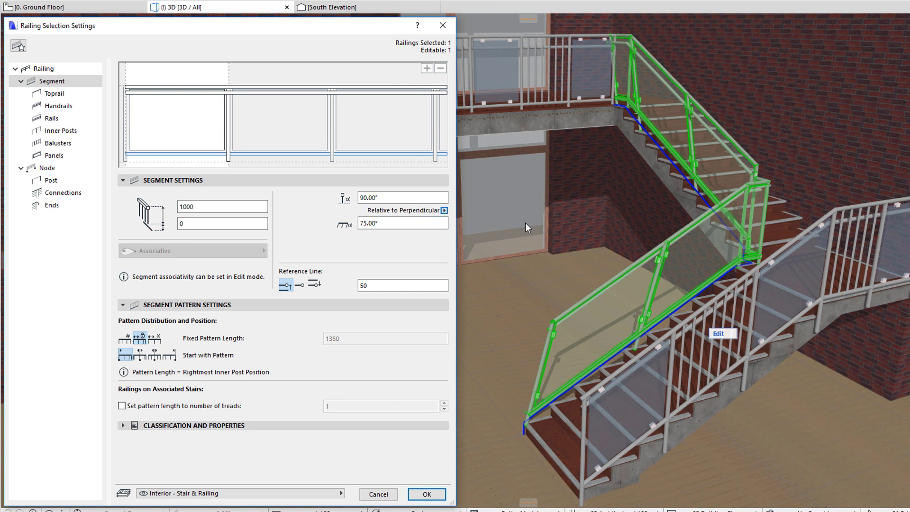
pyautogui.click(380, 223)
pyautogui.doubleClick(380, 223)
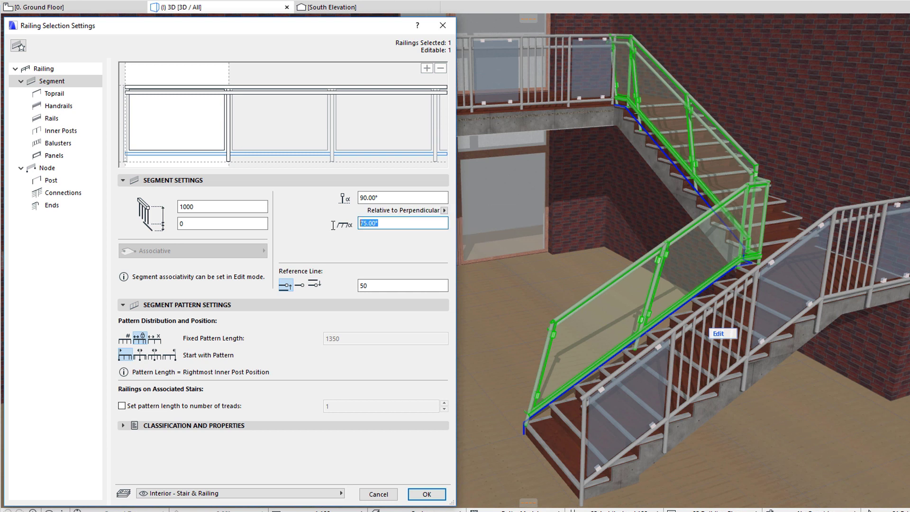
pyautogui.write('90')
pyautogui.click(426, 494)
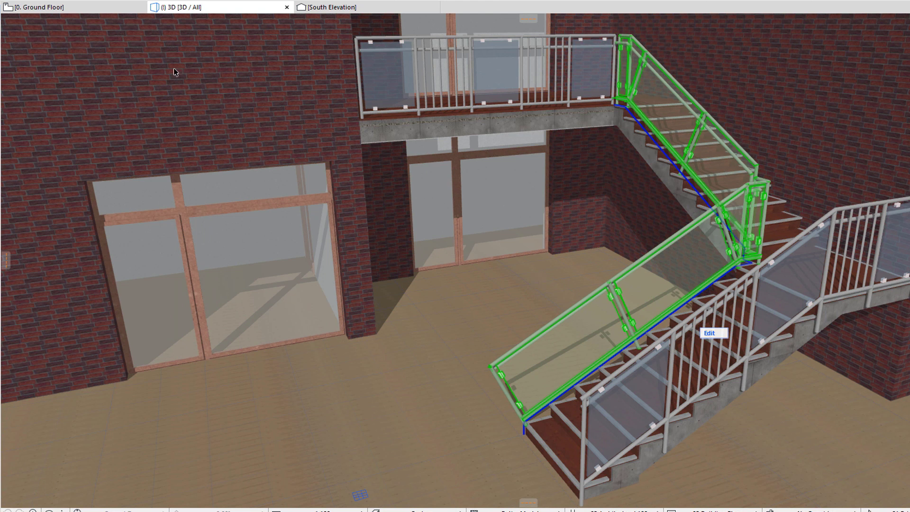
pyautogui.hotkey('ctrl', 'z')
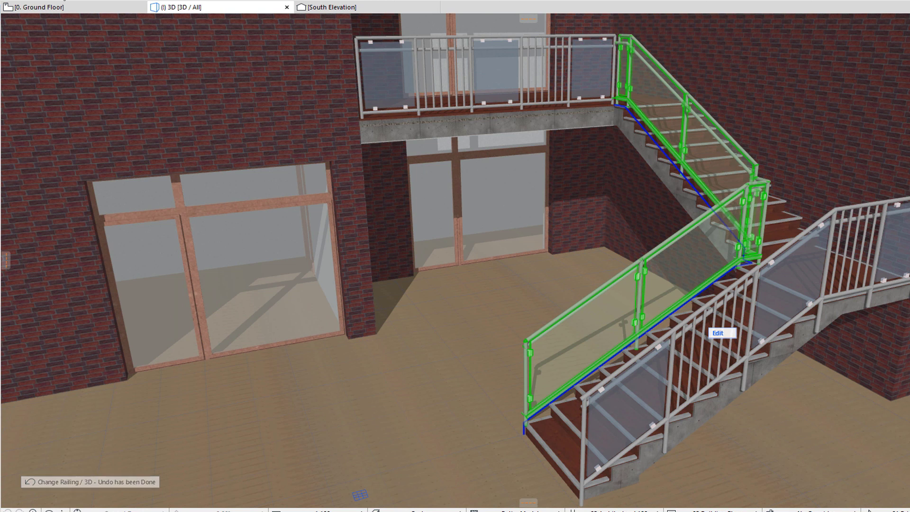
# Divide each railing segment into 3 divisions instead of 2 and apply it
pyautogui.hotkey('ctrl', 't')
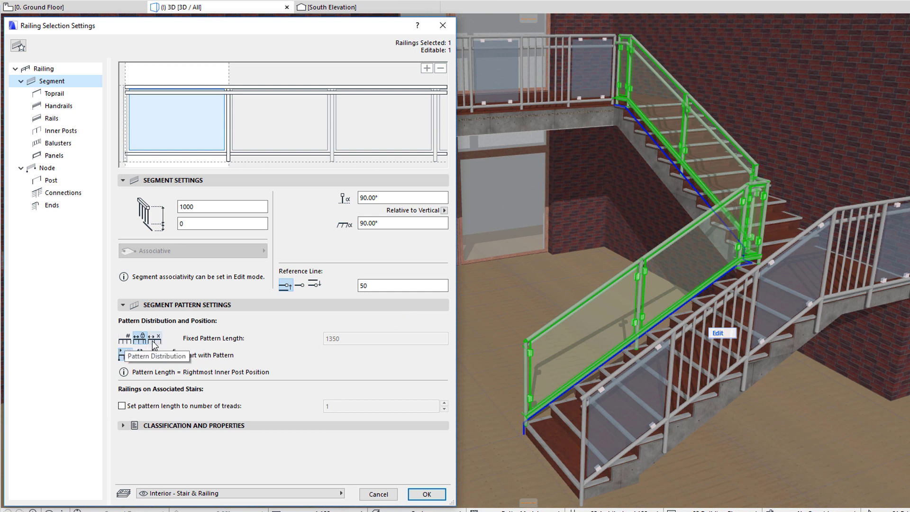
pyautogui.click(125, 338)
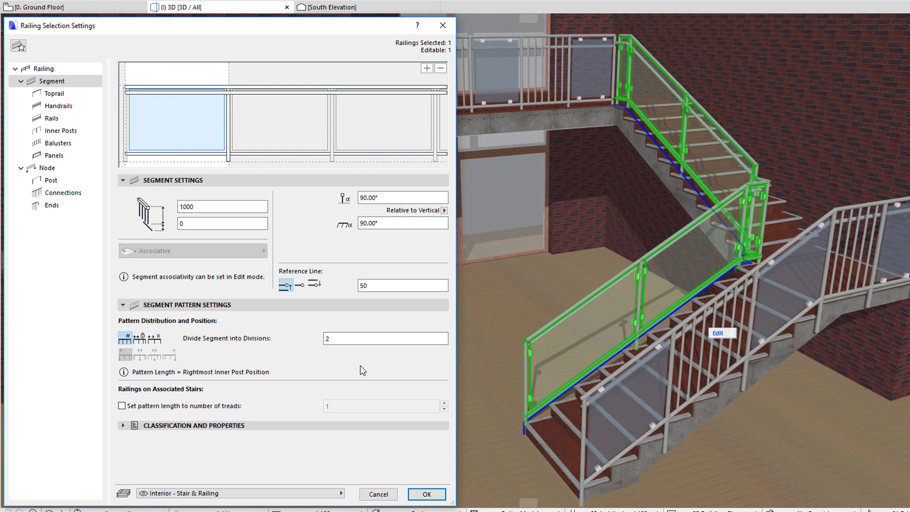
pyautogui.click(357, 339)
pyautogui.doubleClick(356, 339)
pyautogui.write('3')
pyautogui.click(426, 494)
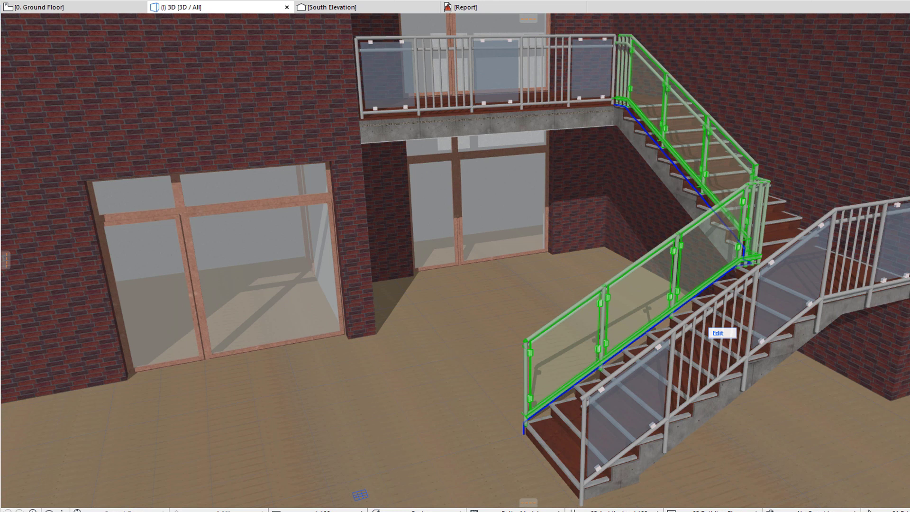
pyautogui.hotkey('ctrl', 't')
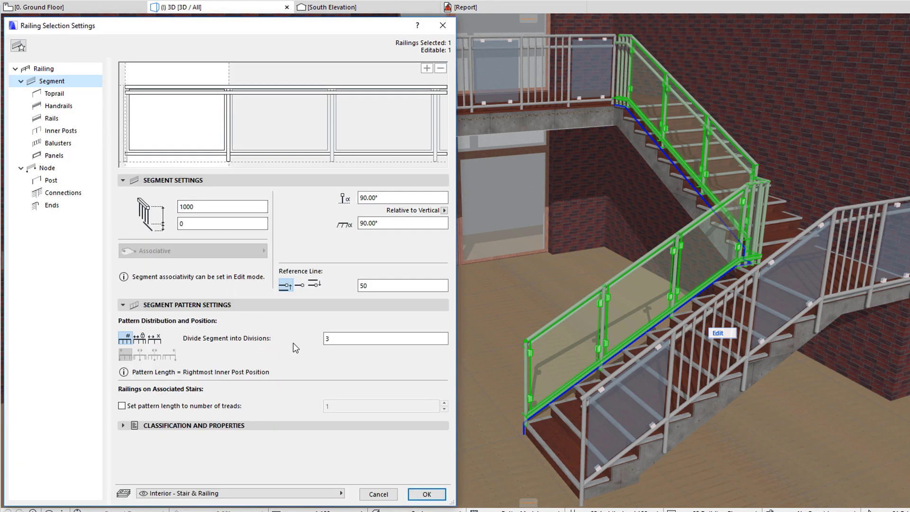
# Switch to a fixed pattern length and move the inner post from 1350 to 1000
pyautogui.click(140, 337)
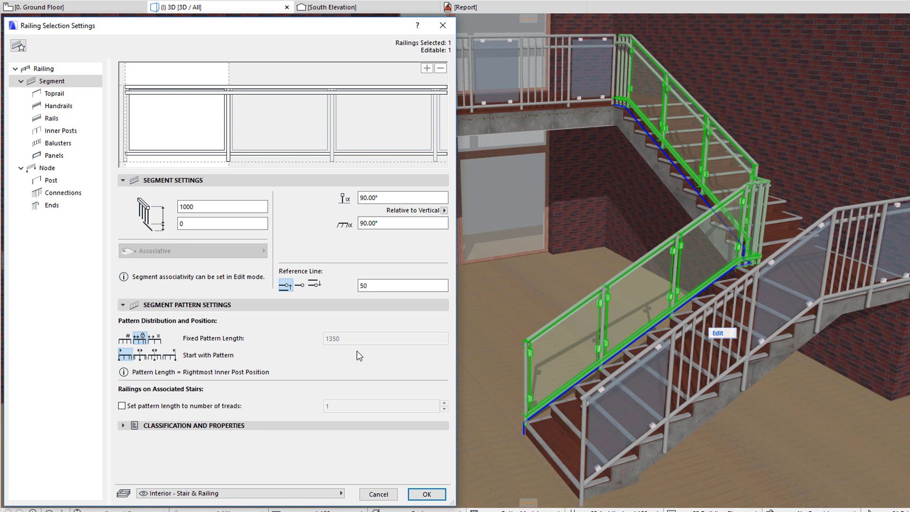
pyautogui.click(227, 115)
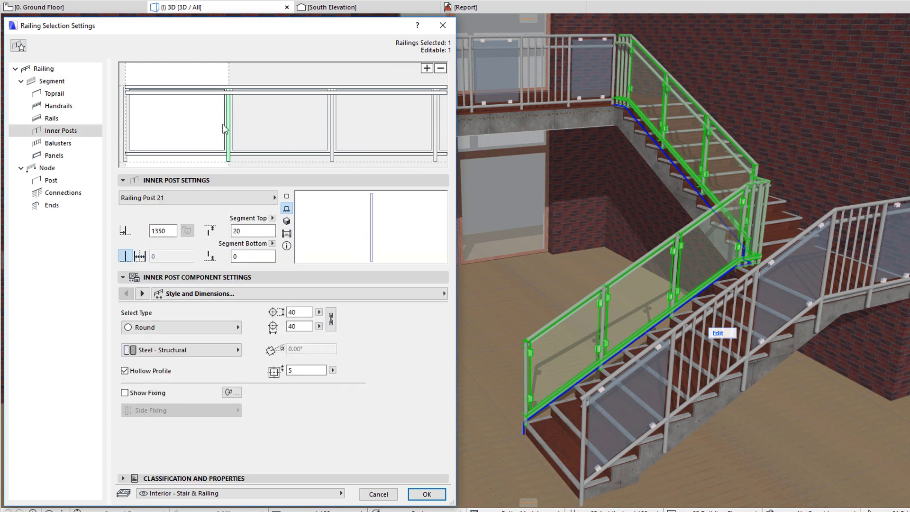
pyautogui.moveTo(176, 230); pyautogui.dragTo(148, 234)
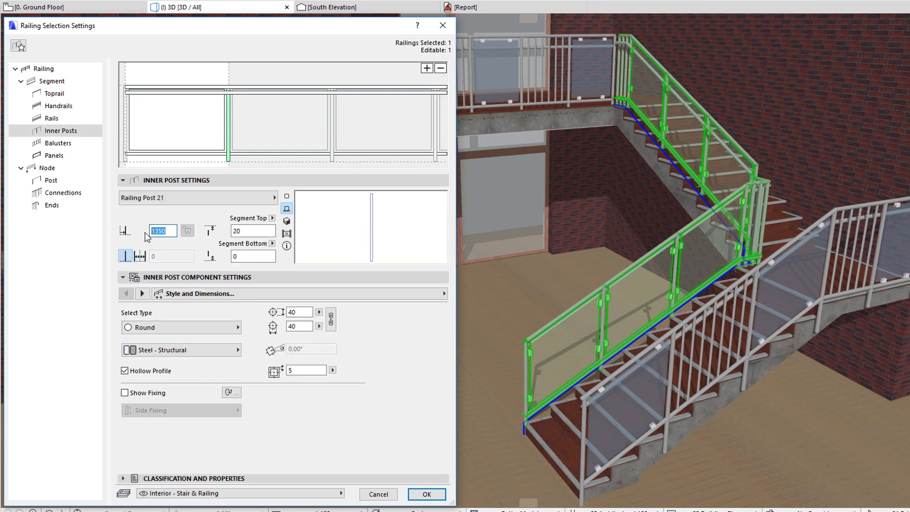
pyautogui.write('1000')
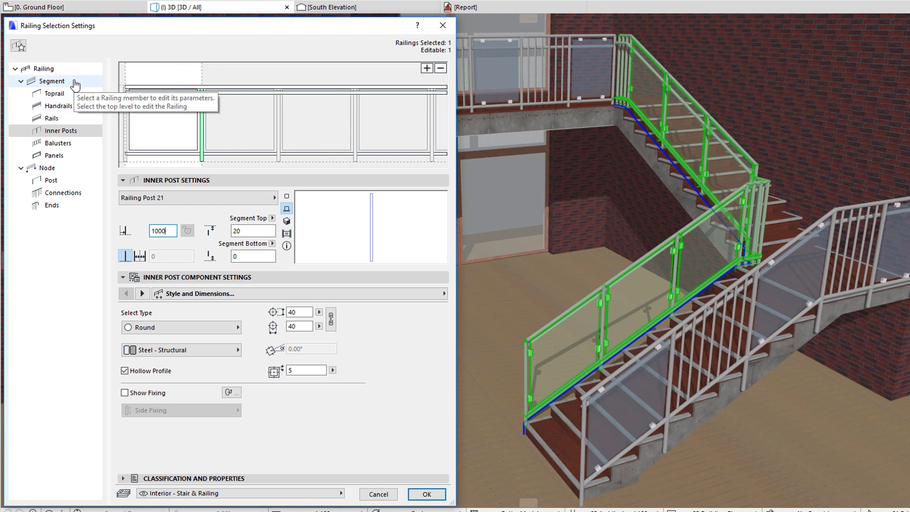
pyautogui.click(74, 83)
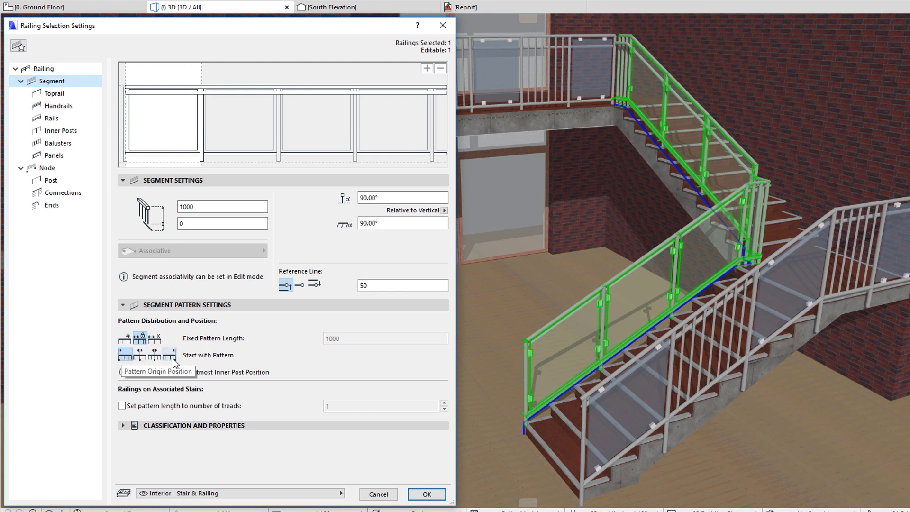
# Try the segment start, centre and aligned-centre pattern origins, ending on End with Pattern
pyautogui.click(126, 356)
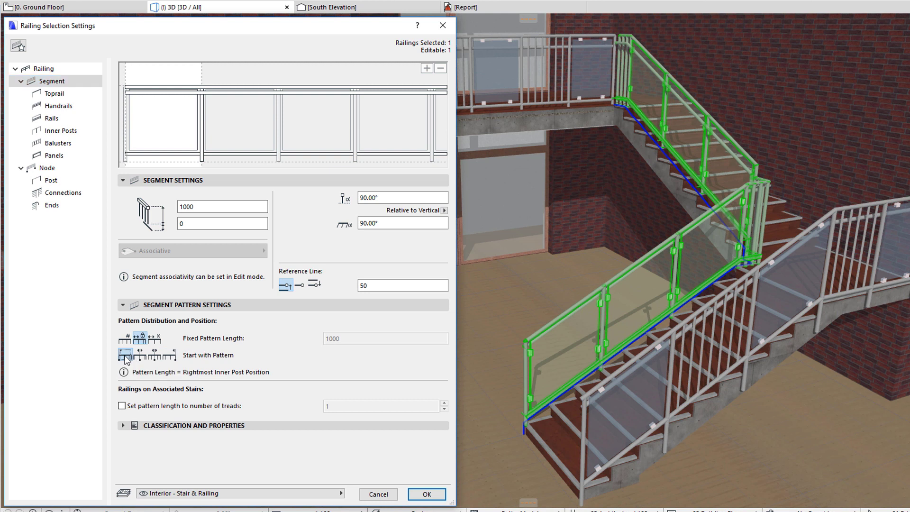
pyautogui.click(425, 493)
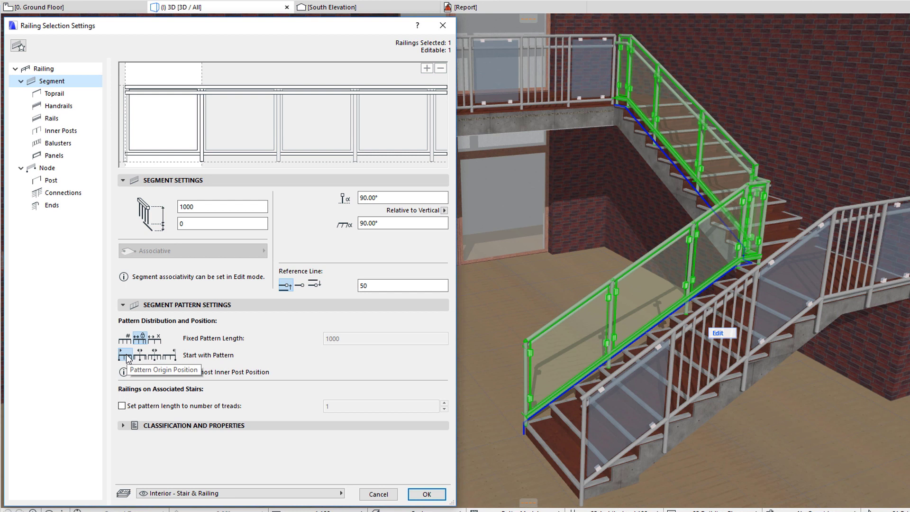
pyautogui.click(140, 355)
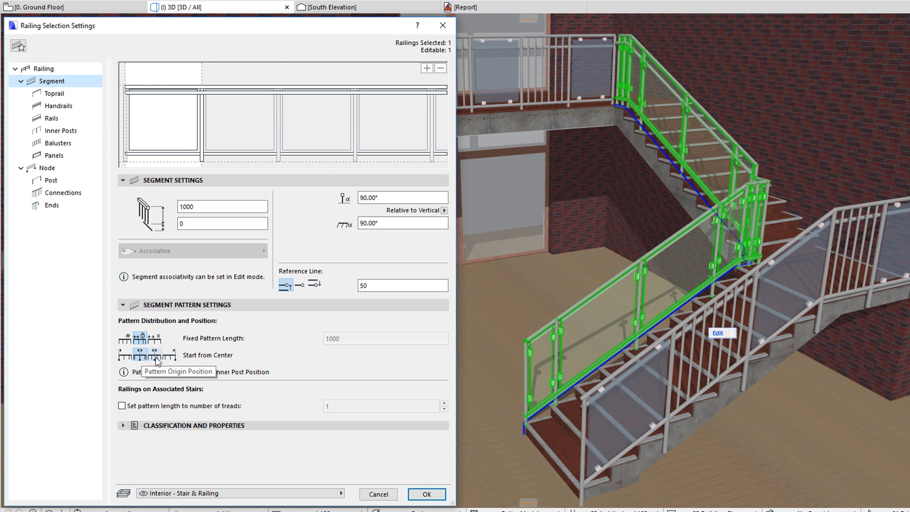
pyautogui.click(154, 356)
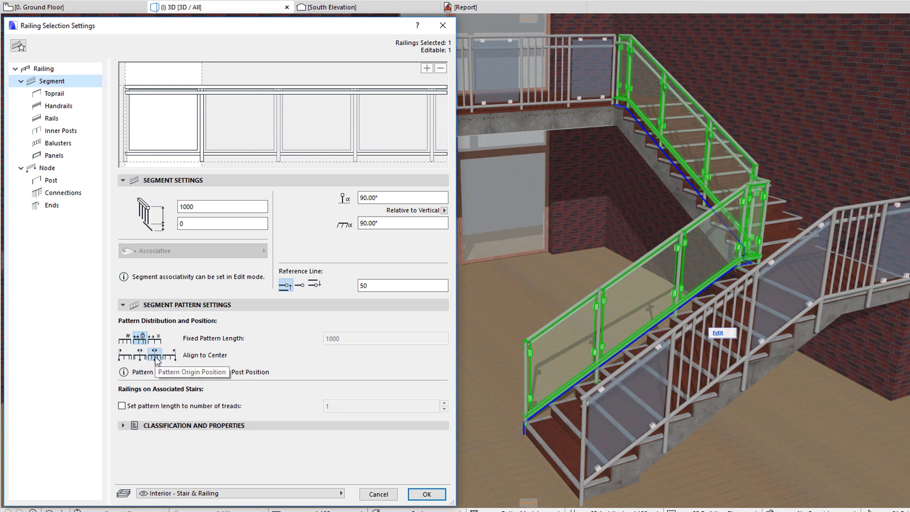
pyautogui.click(170, 356)
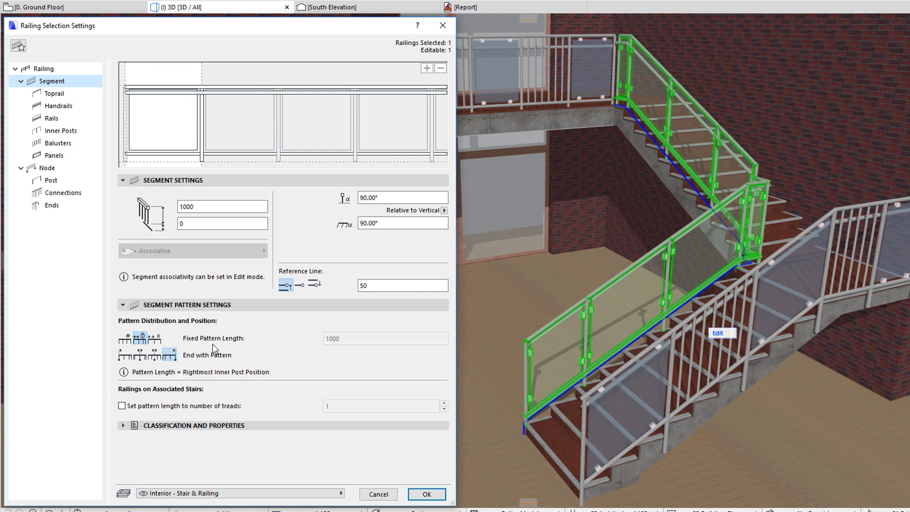
# Equally distribute the railing pattern with a 750 maximum pattern length and apply it
pyautogui.click(154, 338)
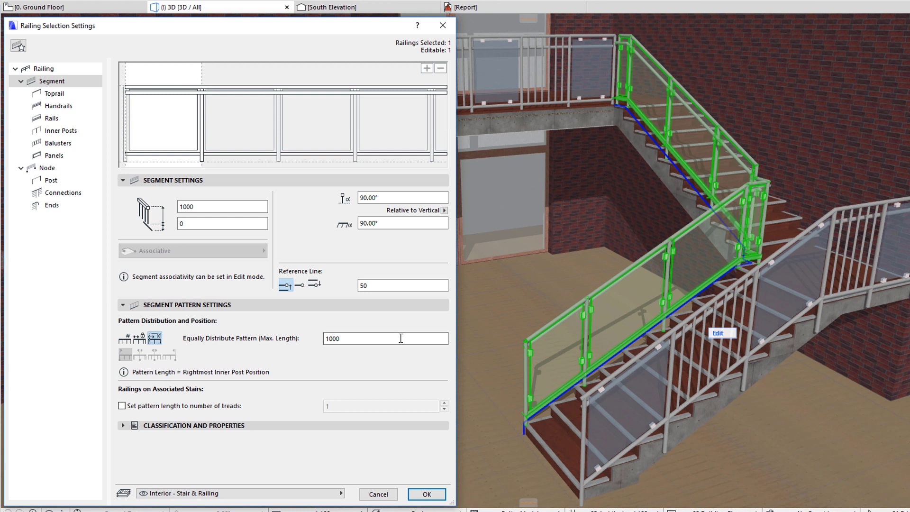
pyautogui.moveTo(400, 338); pyautogui.dragTo(317, 337)
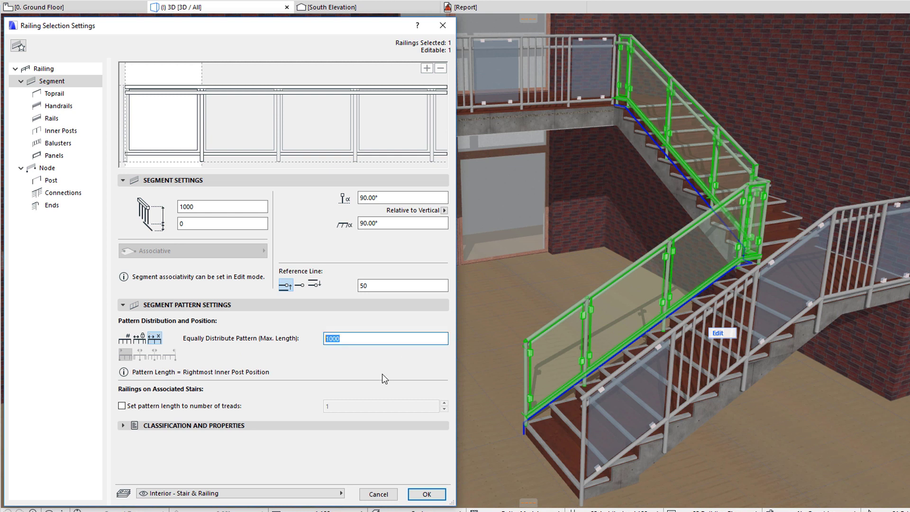
pyautogui.write('750')
pyautogui.click(425, 494)
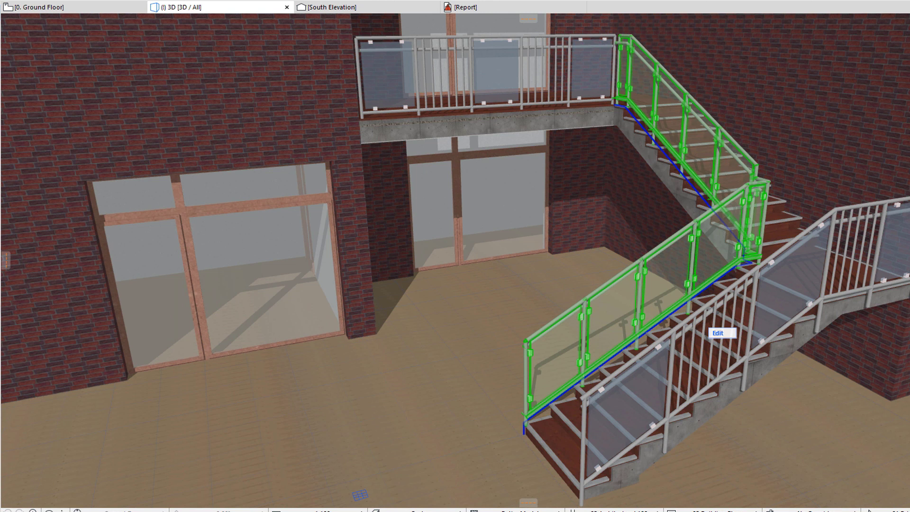
# Tie the railing pattern length to 3 treads, apply it, and deselect the railing
pyautogui.hotkey('ctrl', 't')
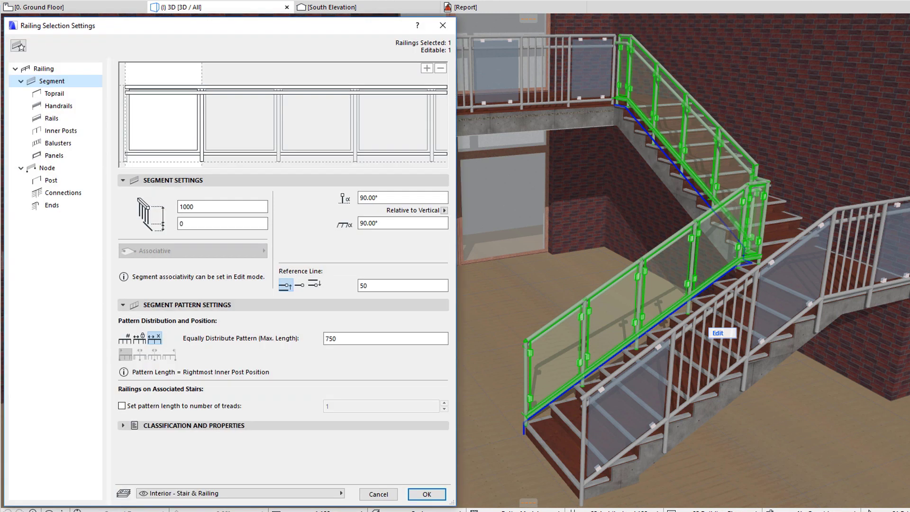
pyautogui.click(122, 406)
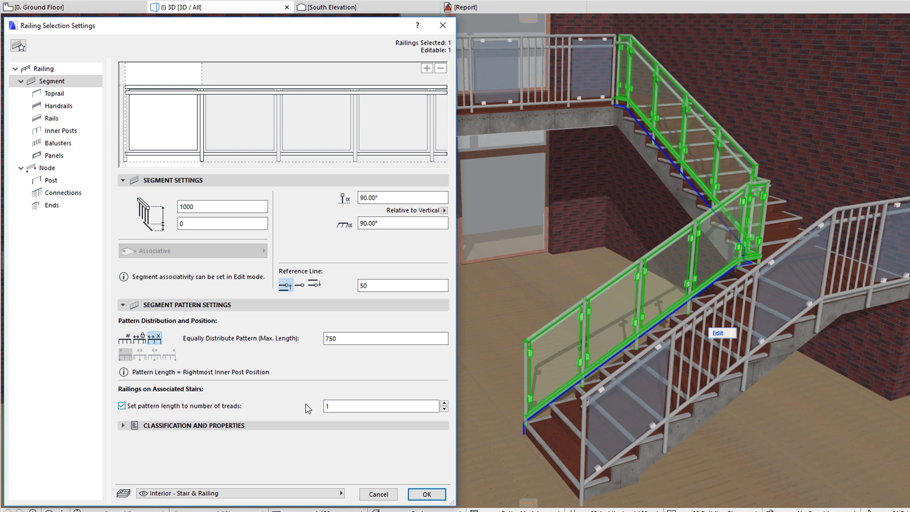
pyautogui.click(444, 403)
pyautogui.click(437, 496)
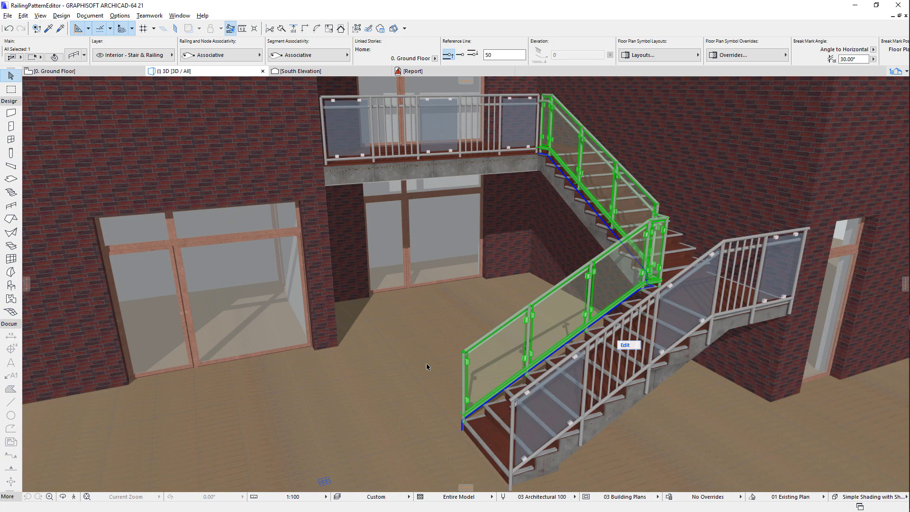
pyautogui.press('Escape')
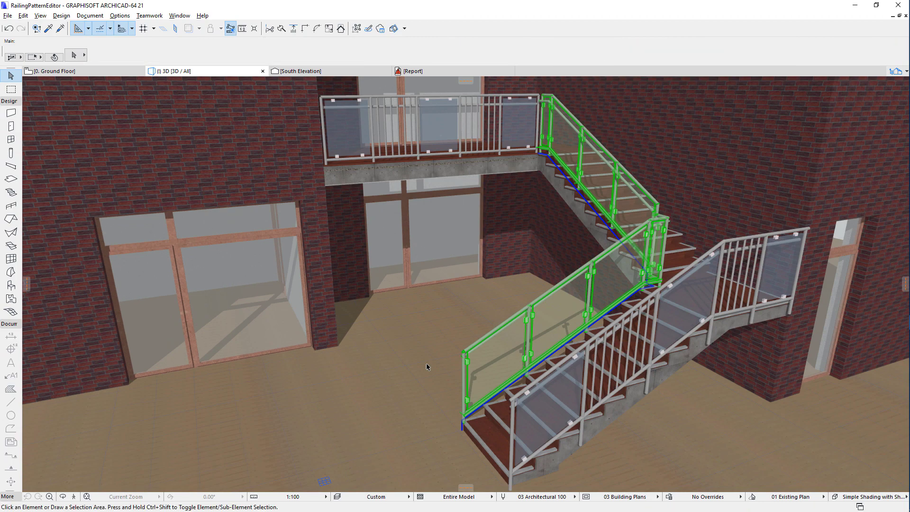